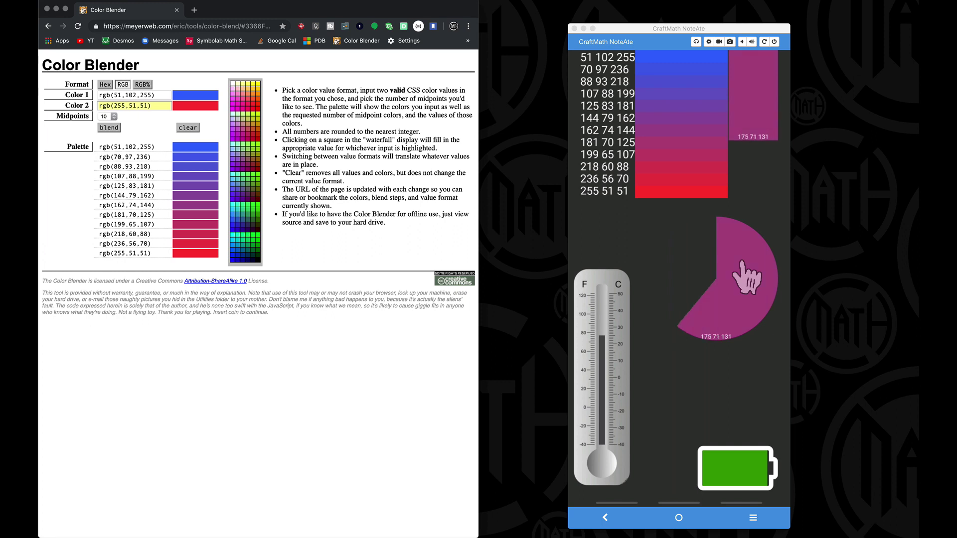
Open the KLWP editor on the phone mirror to show the root list of gradient test items
{"action": "left_click", "coordinate": [745, 277]}
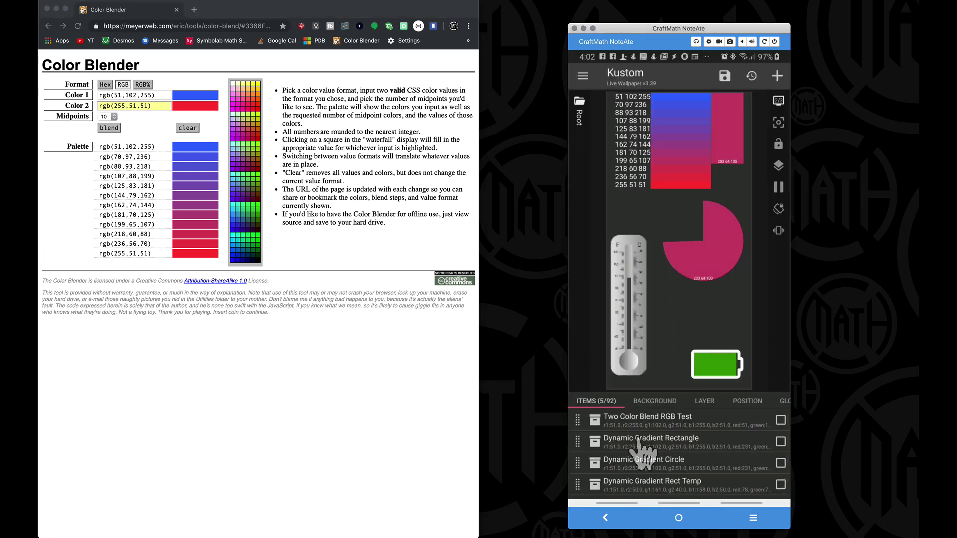
Open the Two Color Blend RGB Test group and check Color 2 in the browser's Color Blender
{"action": "left_click", "coordinate": [620, 421]}
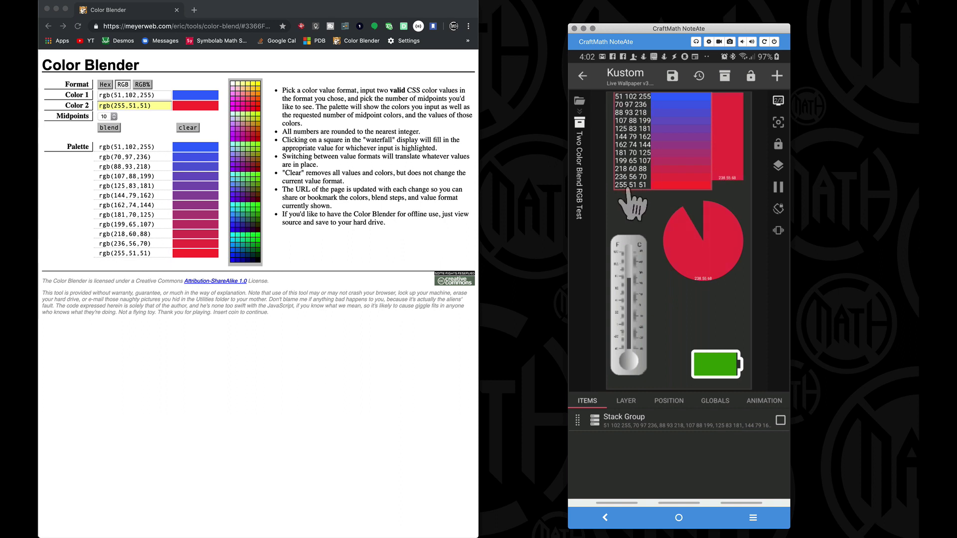
{"action": "left_click", "coordinate": [154, 99]}
{"action": "left_click", "coordinate": [153, 104]}
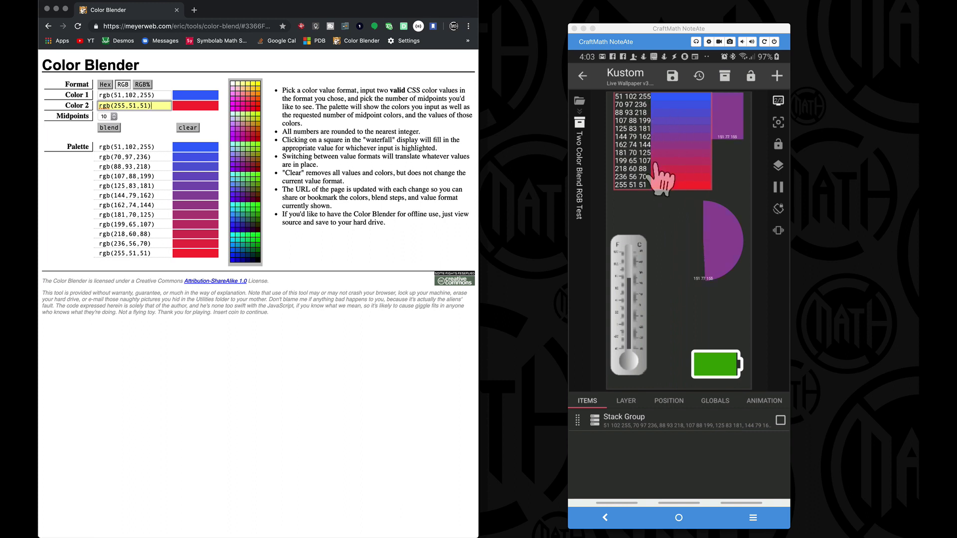
Return to the root items and open the Dynamic Gradient Rectangle group
{"action": "left_click", "coordinate": [607, 516]}
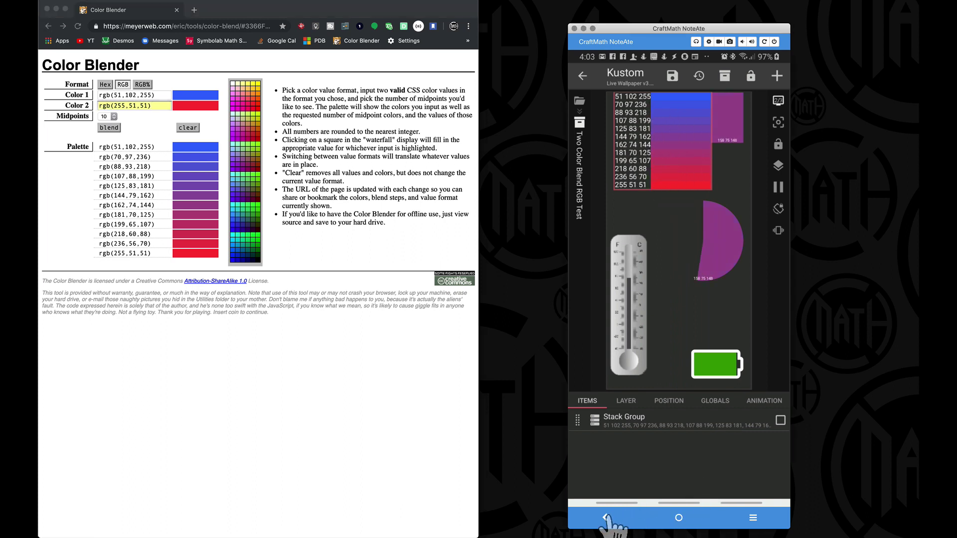
{"action": "left_click", "coordinate": [607, 517]}
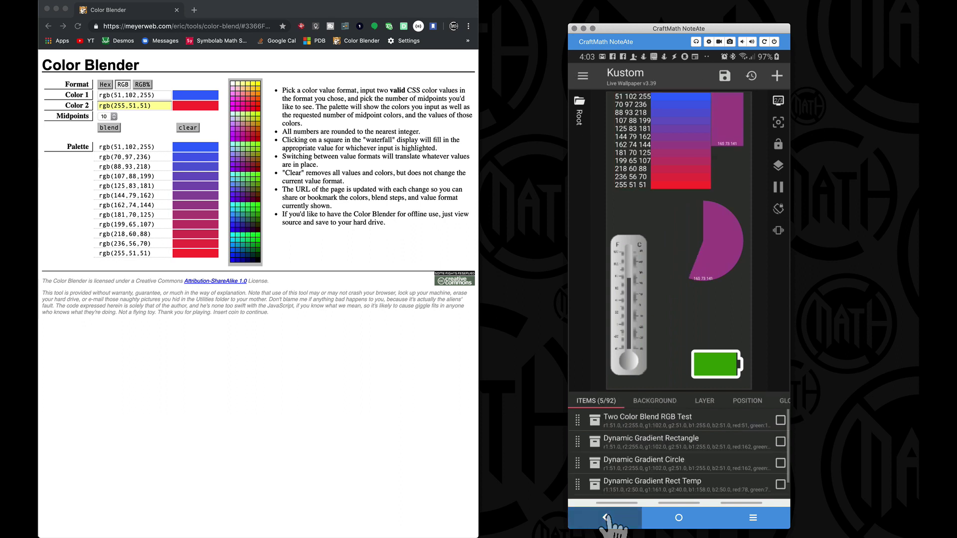
{"action": "left_click", "coordinate": [630, 445]}
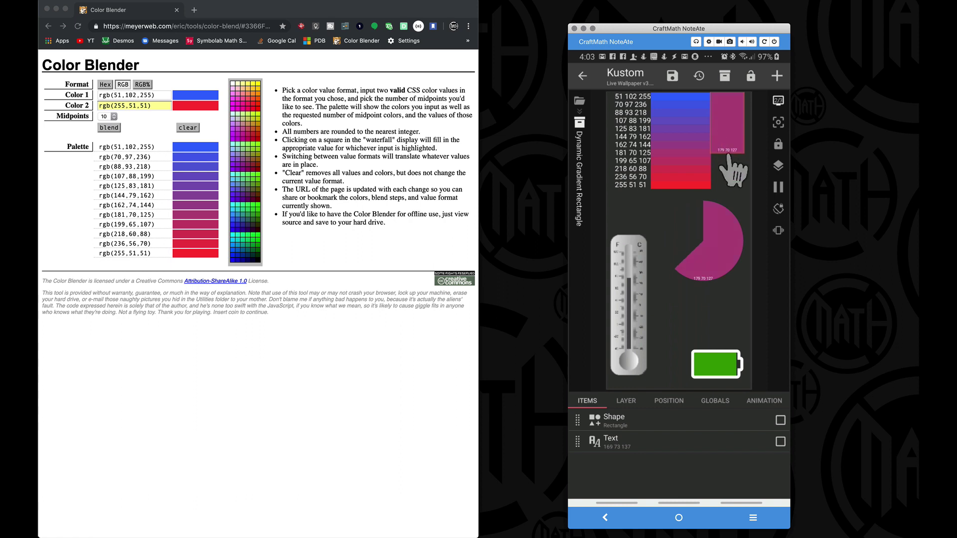
Look inside Dynamic Gradient Circle, then return to root and scroll the Items list down
{"action": "left_click", "coordinate": [604, 517]}
{"action": "left_click", "coordinate": [606, 468]}
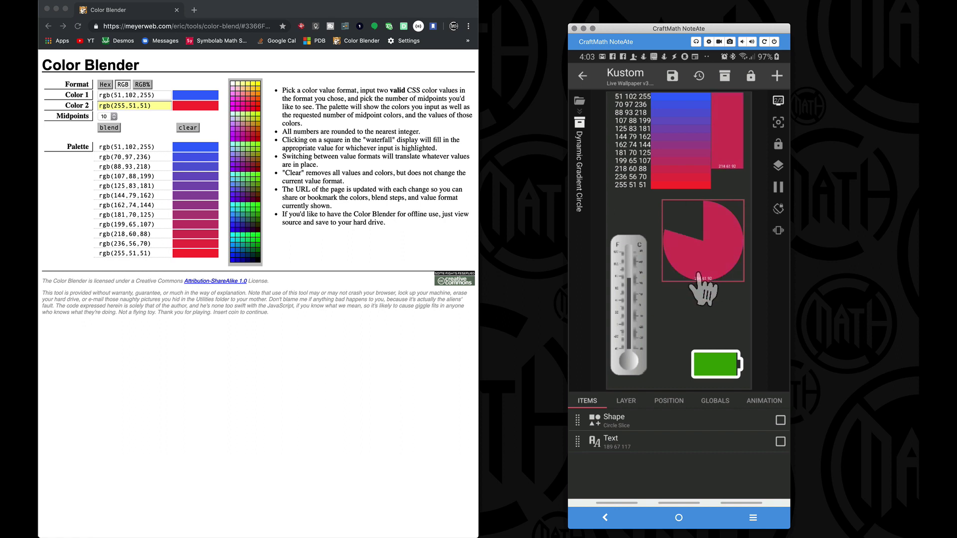
{"action": "left_click", "coordinate": [608, 517]}
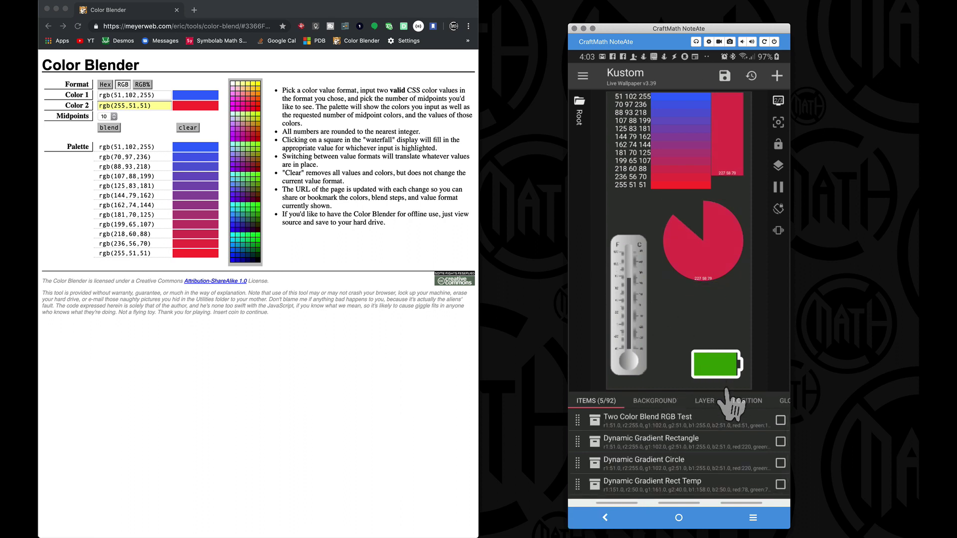
{"action": "scroll", "coordinate": [645, 490], "scroll_direction": "down", "scroll_amount": 1}
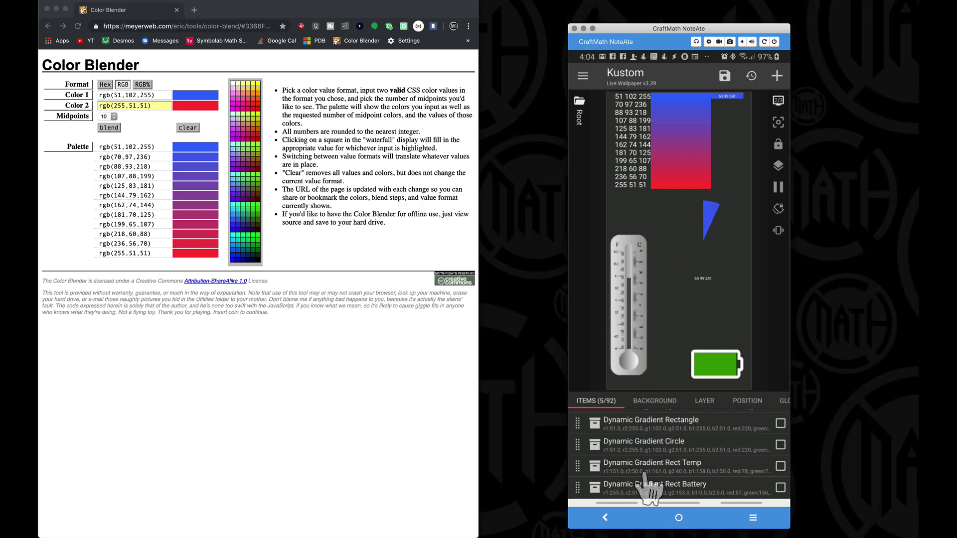
Open Dynamic Gradient Rect Battery's globals, showing r1 255, r2 51, g1 255, g2 153
{"action": "left_click", "coordinate": [667, 491]}
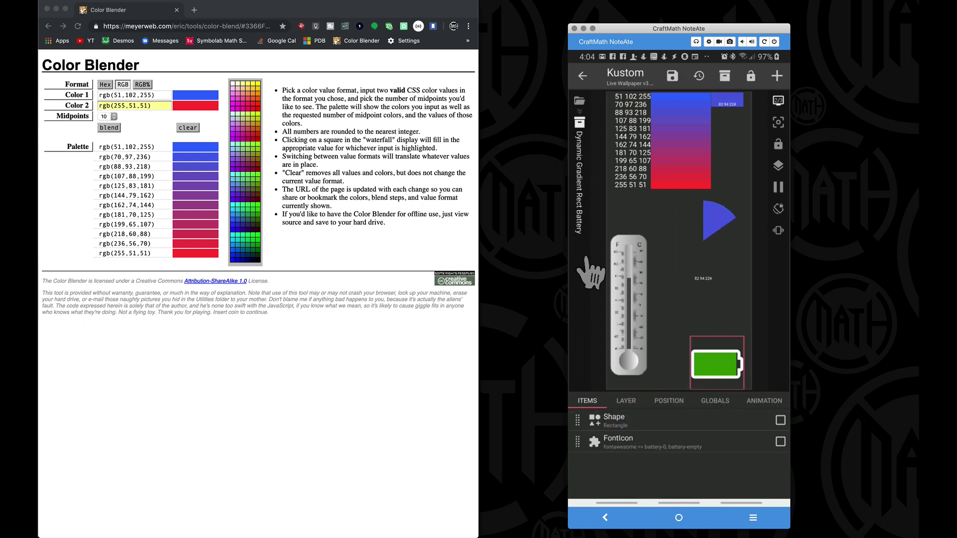
{"action": "left_click", "coordinate": [722, 401]}
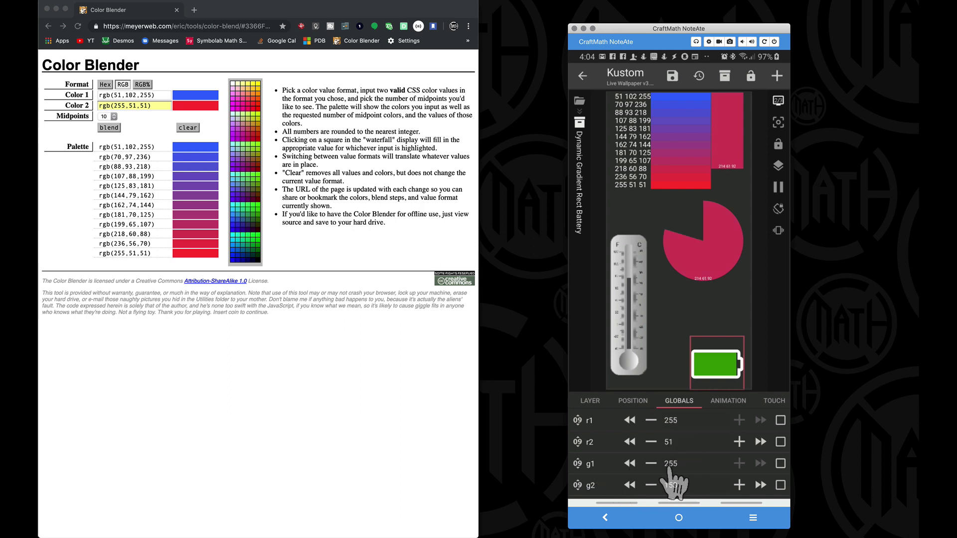
Set Color Blender's Color 1 to rgb(255,255,0)
{"action": "scroll", "coordinate": [673, 481], "scroll_direction": "down", "scroll_amount": 2}
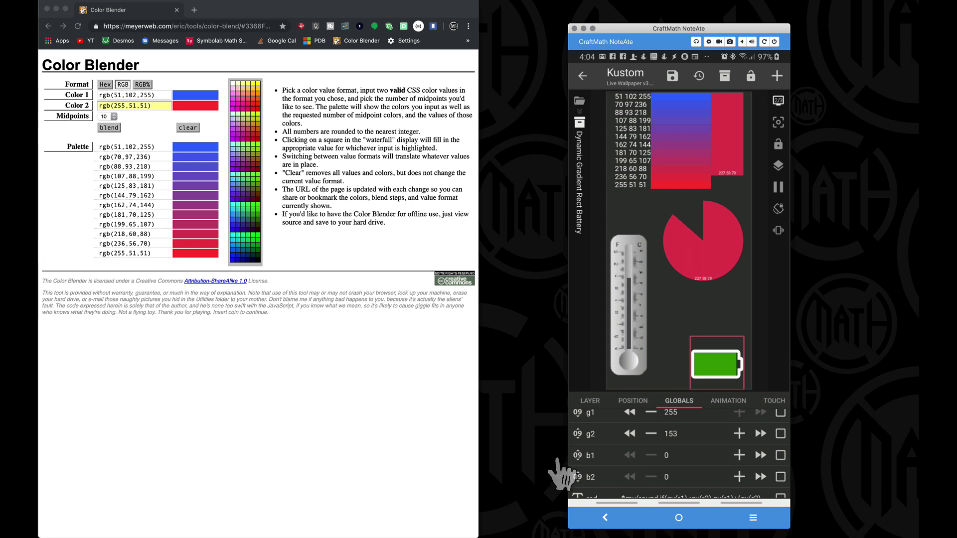
{"action": "scroll", "coordinate": [672, 476], "scroll_direction": "up", "scroll_amount": 2}
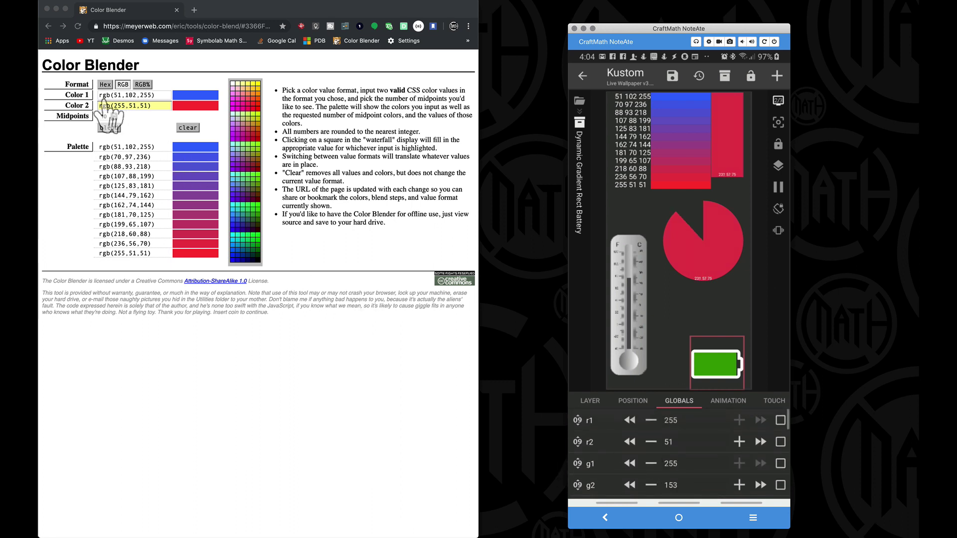
{"action": "left_click", "coordinate": [120, 97]}
{"action": "left_click_drag", "start_coordinate": [110, 95], "coordinate": [141, 95]}
{"action": "key", "text": "BackSpace"}
{"action": "type", "text": "("}
{"action": "key", "text": "Right"}
{"action": "key", "text": "Right"}
{"action": "key", "text": "Right"}
{"action": "type", "text": ","}
{"action": "type", "text": "255,"}
{"action": "type", "text": "0"}
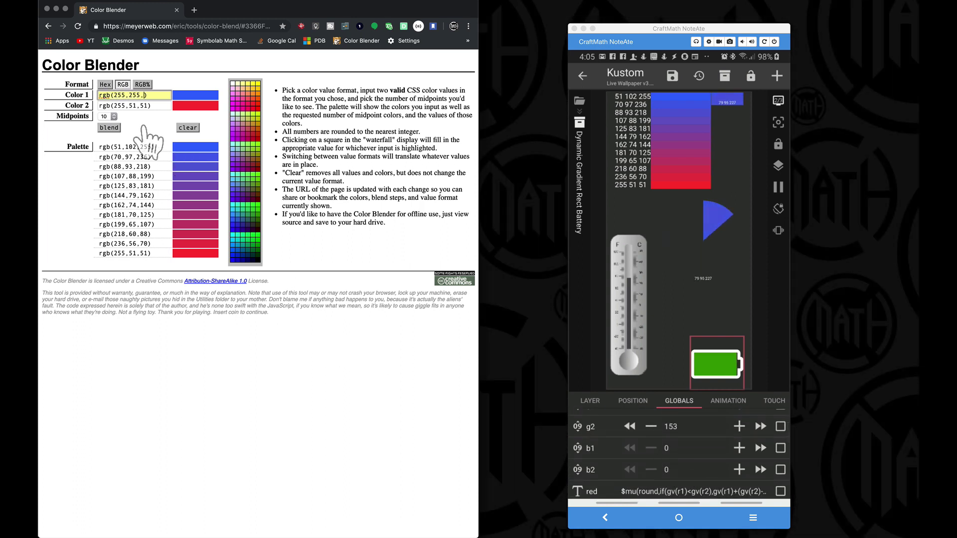
Set Color 2 to rgb(51,153,0) and blend the two colours into a palette
{"action": "left_click", "coordinate": [156, 107]}
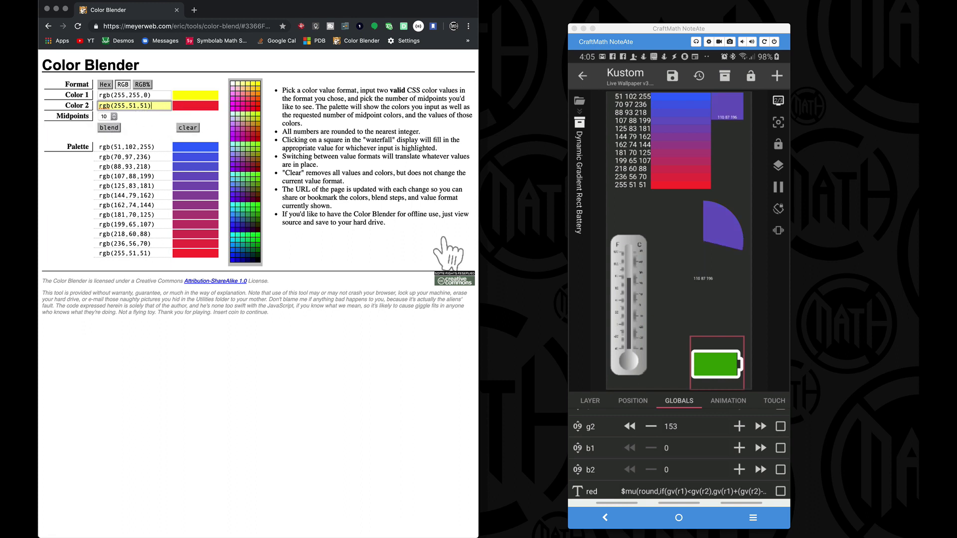
{"action": "scroll", "coordinate": [647, 449], "scroll_direction": "up", "scroll_amount": 3}
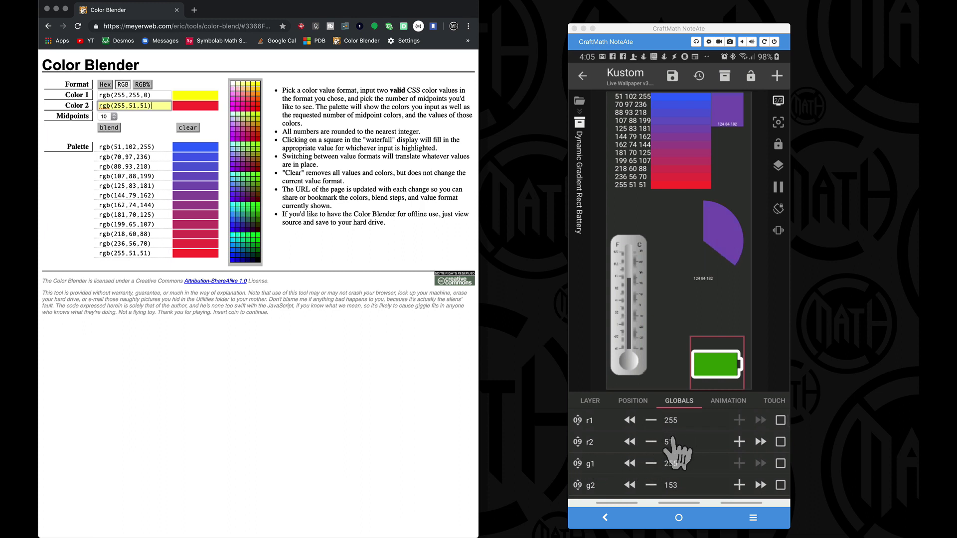
{"action": "double_click", "coordinate": [116, 105]}
{"action": "type", "text": "2"}
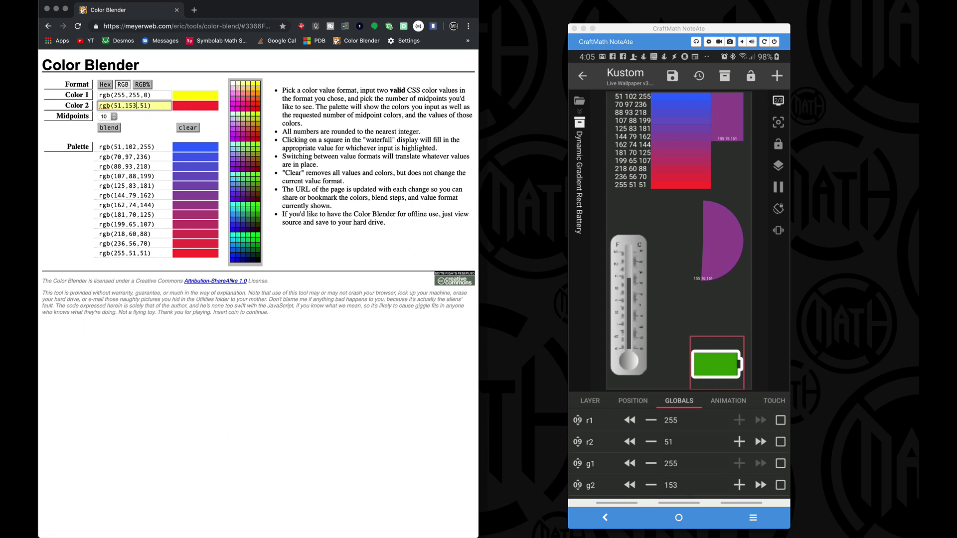
{"action": "scroll", "coordinate": [609, 491], "scroll_direction": "down", "scroll_amount": 2}
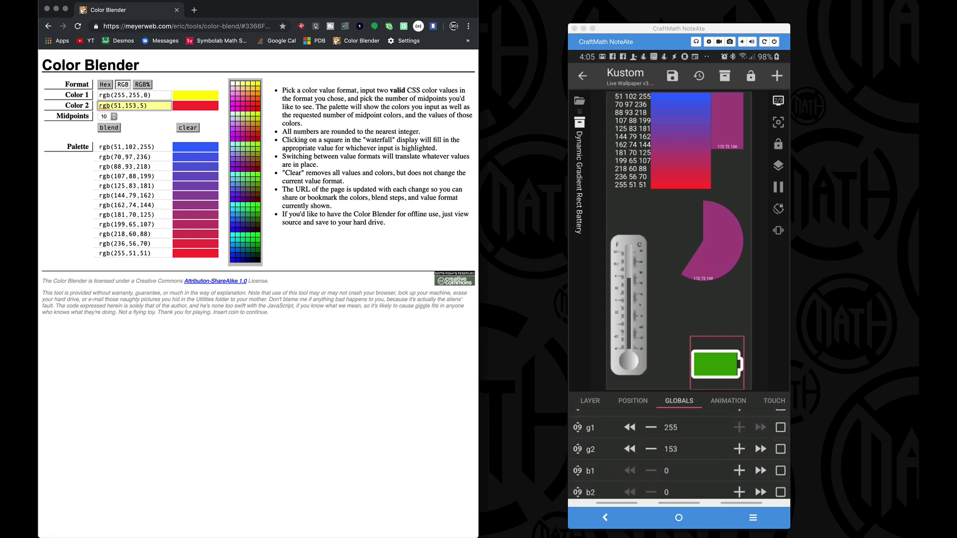
{"action": "left_click", "coordinate": [159, 95]}
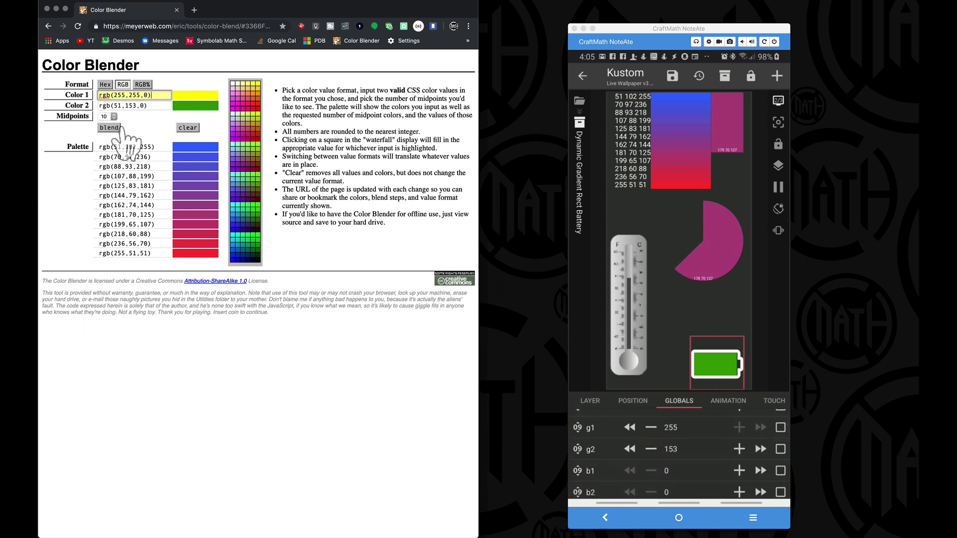
{"action": "left_click", "coordinate": [109, 127]}
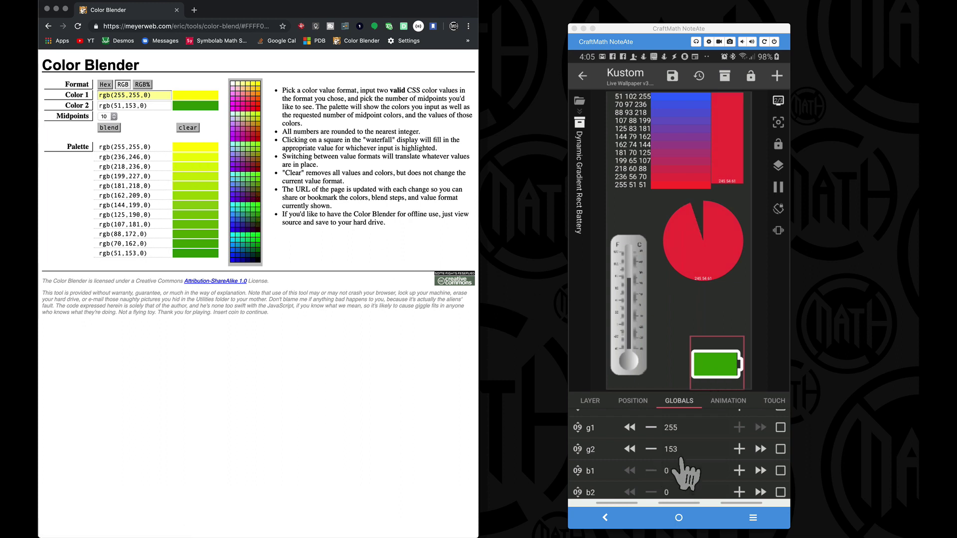
Scroll down the battery group's Globals and switch the test global On
{"action": "scroll", "coordinate": [678, 468], "scroll_direction": "down", "scroll_amount": 1}
{"action": "scroll", "coordinate": [675, 456], "scroll_direction": "down", "scroll_amount": 3}
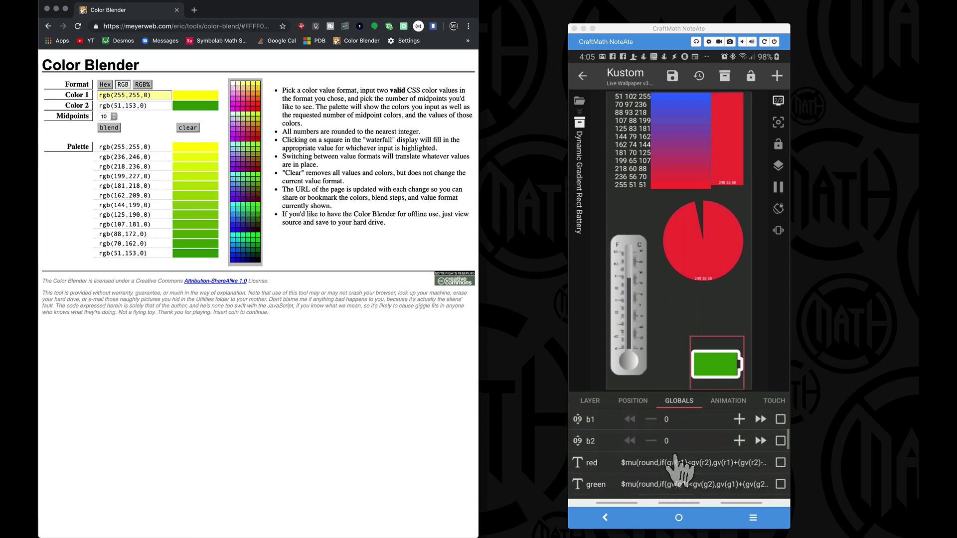
{"action": "scroll", "coordinate": [677, 469], "scroll_direction": "down", "scroll_amount": 5}
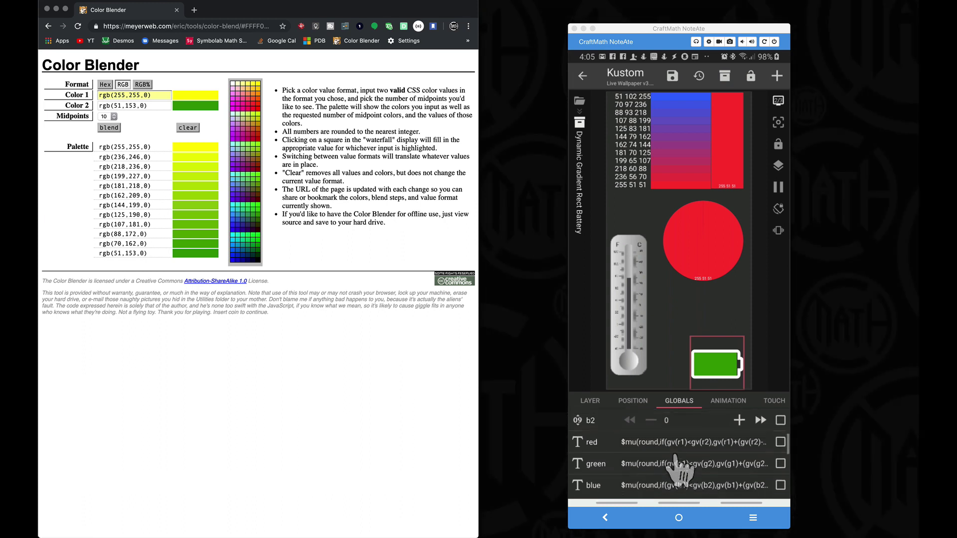
{"action": "scroll", "coordinate": [677, 471], "scroll_direction": "down", "scroll_amount": 2}
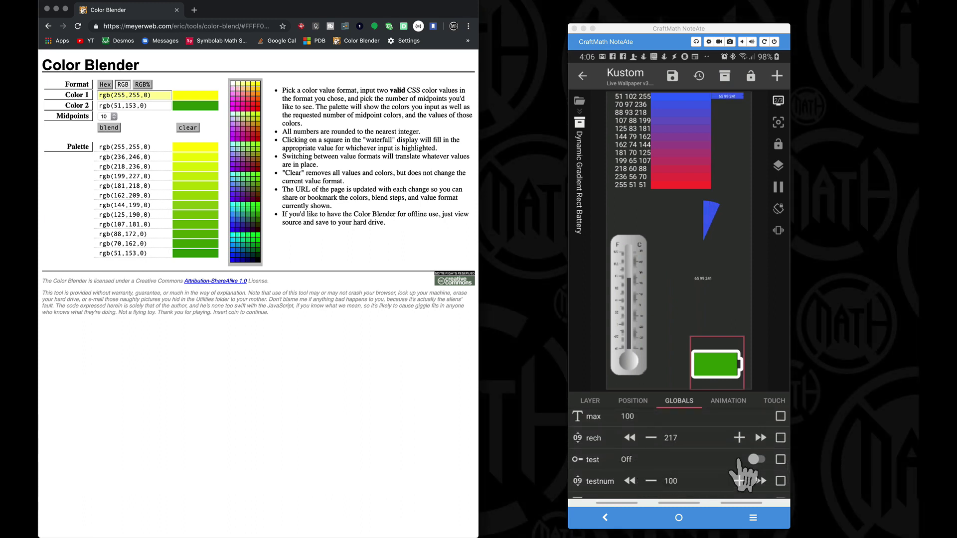
{"action": "left_click", "coordinate": [753, 459]}
{"action": "left_click", "coordinate": [753, 459]}
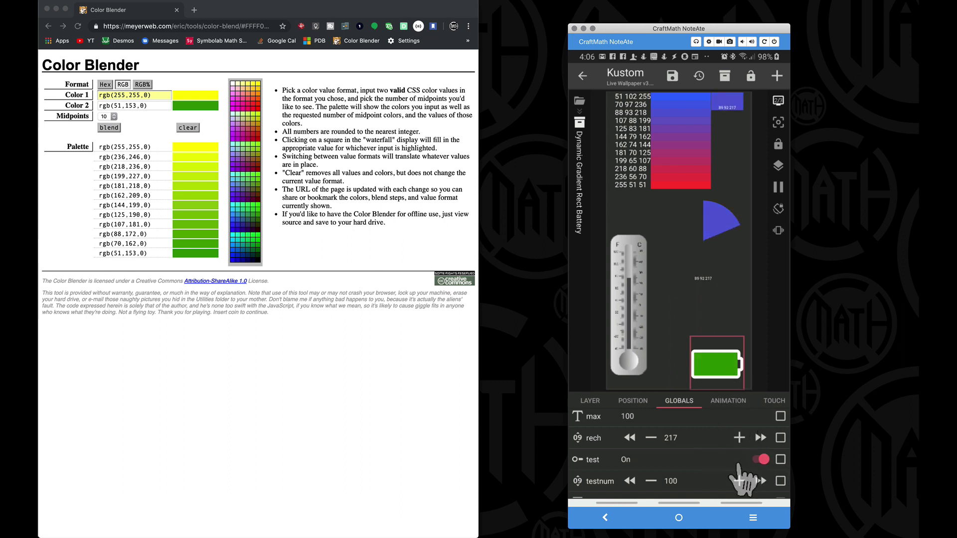
Lower testnum from 100 to 20 with two << presses
{"action": "left_click", "coordinate": [630, 480]}
{"action": "left_click", "coordinate": [630, 480]}
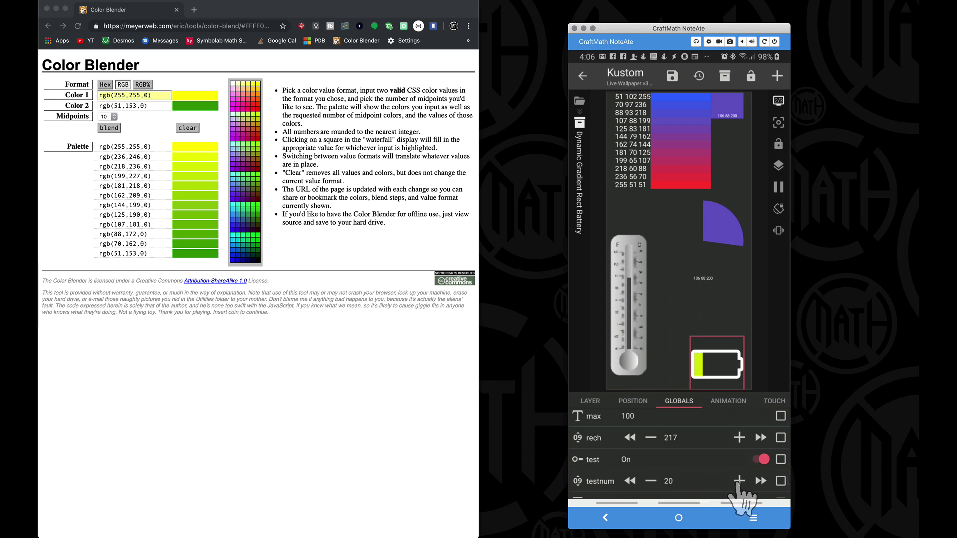
{"action": "scroll", "coordinate": [690, 481], "scroll_direction": "up", "scroll_amount": 1}
{"action": "scroll", "coordinate": [690, 481], "scroll_direction": "up", "scroll_amount": 1}
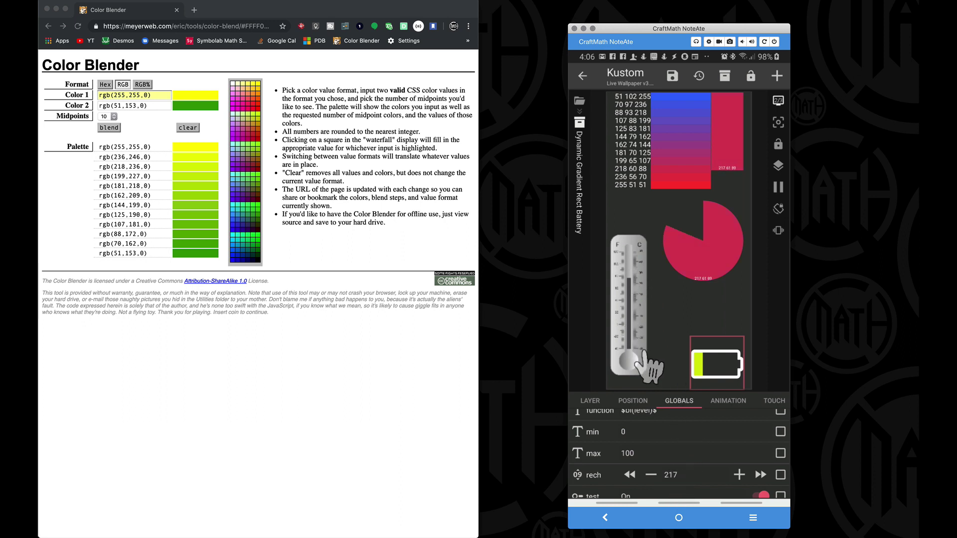
Step testnum down to -60, then back up to 0
{"action": "scroll", "coordinate": [688, 437], "scroll_direction": "down", "scroll_amount": 1}
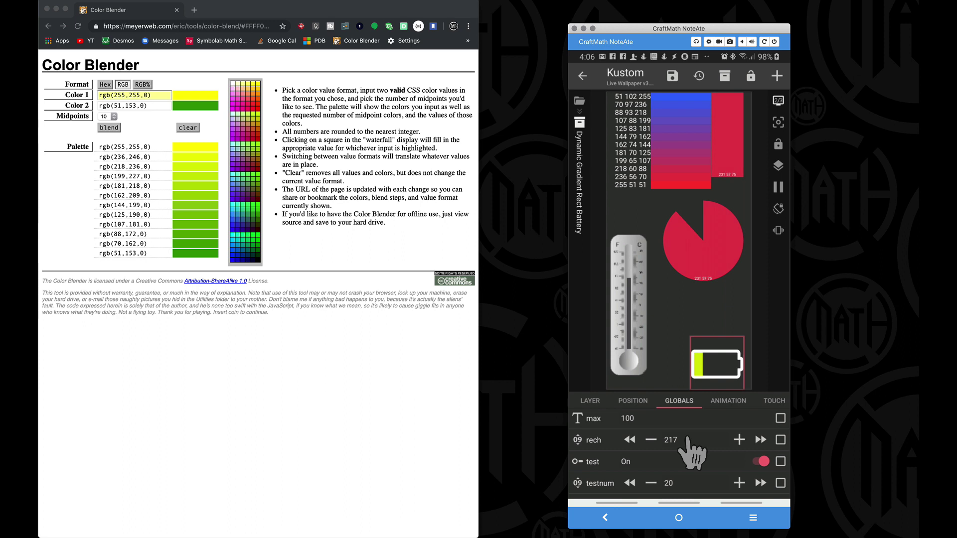
{"action": "scroll", "coordinate": [686, 438], "scroll_direction": "down", "scroll_amount": 1}
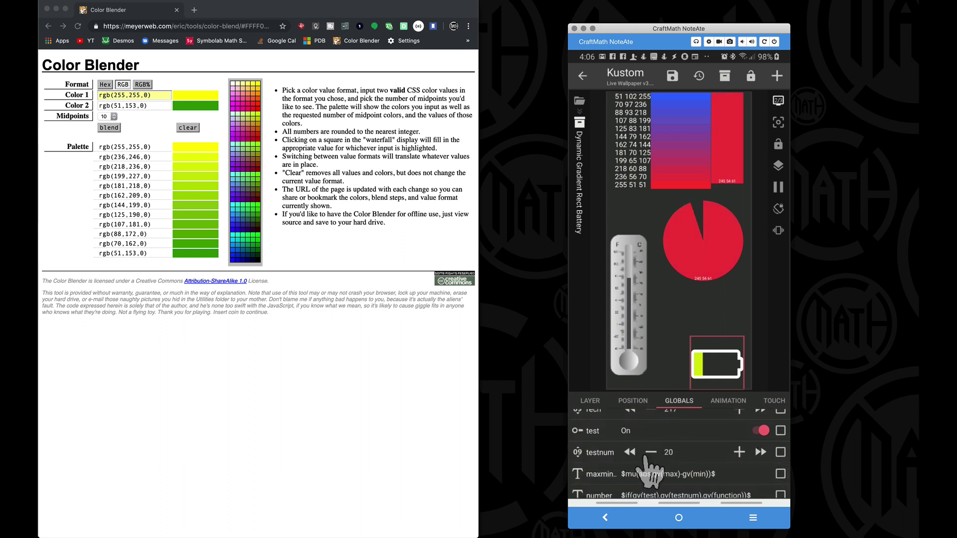
{"action": "left_click", "coordinate": [630, 452]}
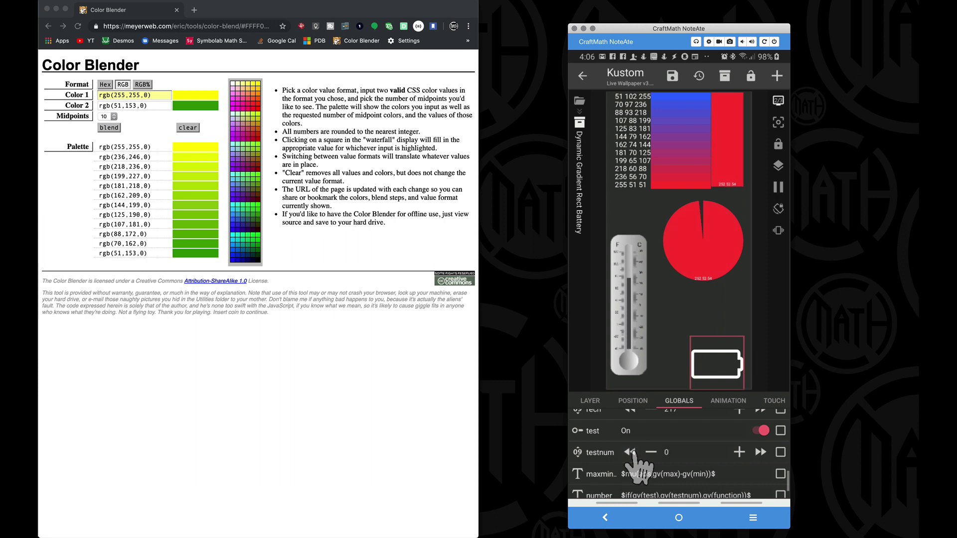
{"action": "left_click", "coordinate": [630, 452]}
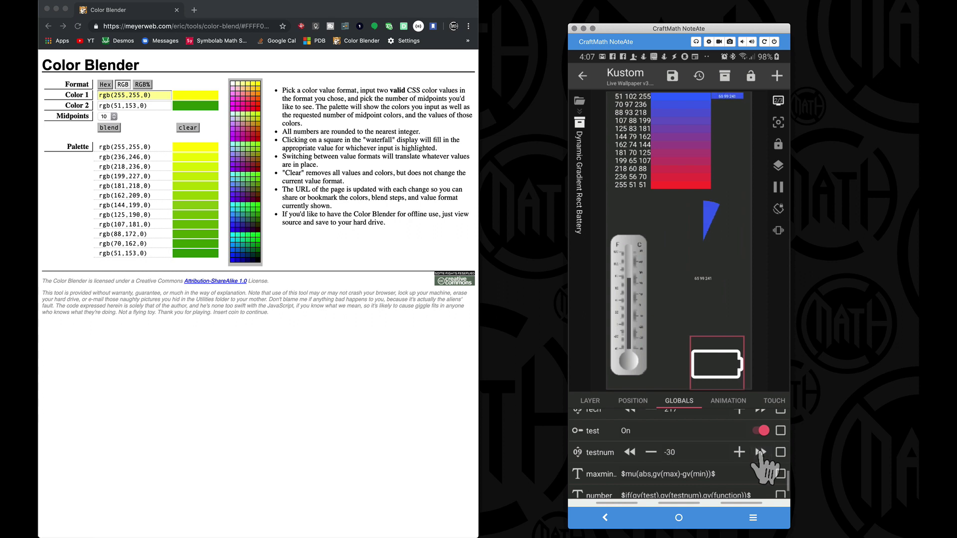
{"action": "left_click", "coordinate": [759, 451]}
{"action": "left_click", "coordinate": [759, 452]}
Raise testnum from 0 up to 98 using + and >>
{"action": "left_click", "coordinate": [739, 451]}
{"action": "left_click", "coordinate": [738, 452]}
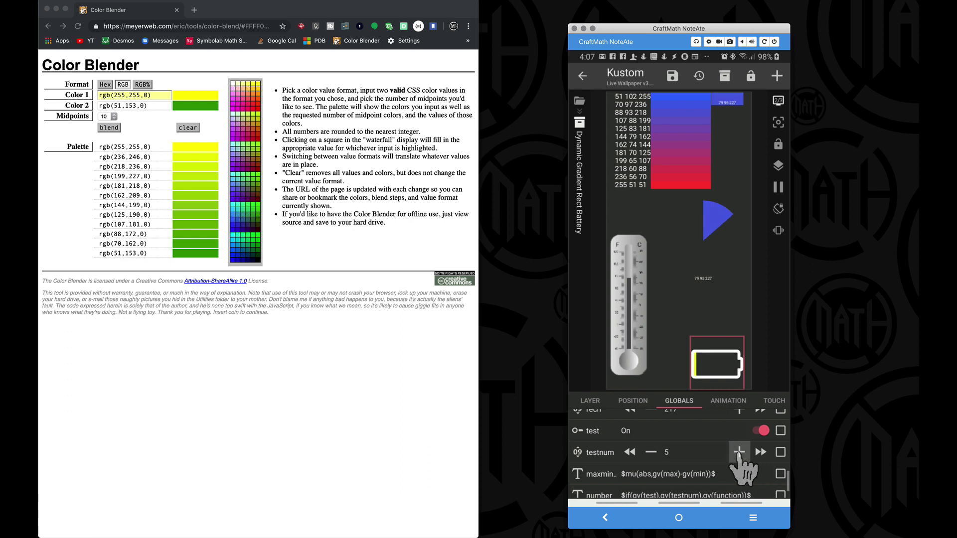
{"action": "left_click", "coordinate": [739, 452]}
{"action": "left_click", "coordinate": [738, 452]}
{"action": "left_click", "coordinate": [738, 452]}
{"action": "left_click", "coordinate": [739, 452]}
{"action": "left_click", "coordinate": [739, 452]}
{"action": "left_click", "coordinate": [739, 452]}
{"action": "left_click", "coordinate": [739, 452]}
{"action": "left_click", "coordinate": [739, 452]}
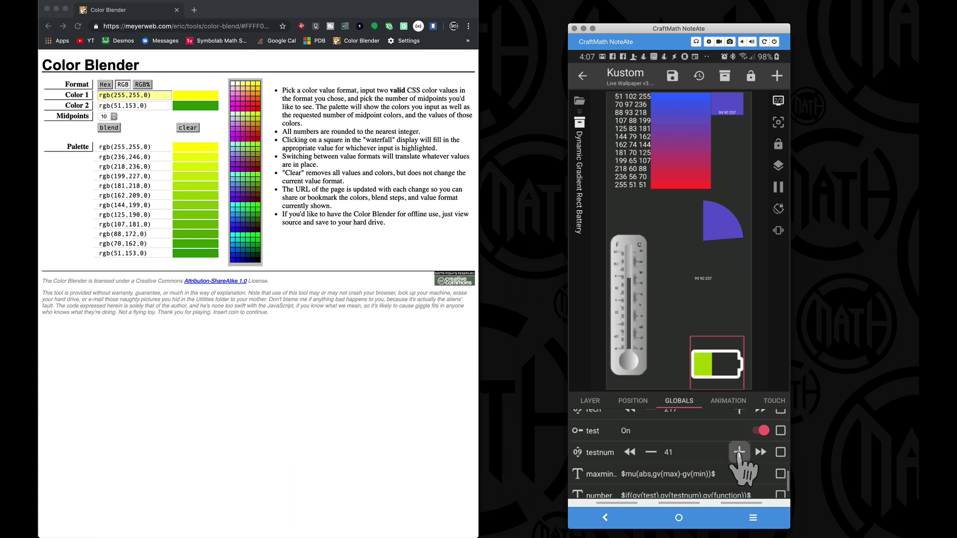
{"action": "left_click", "coordinate": [738, 452]}
{"action": "left_click", "coordinate": [738, 451]}
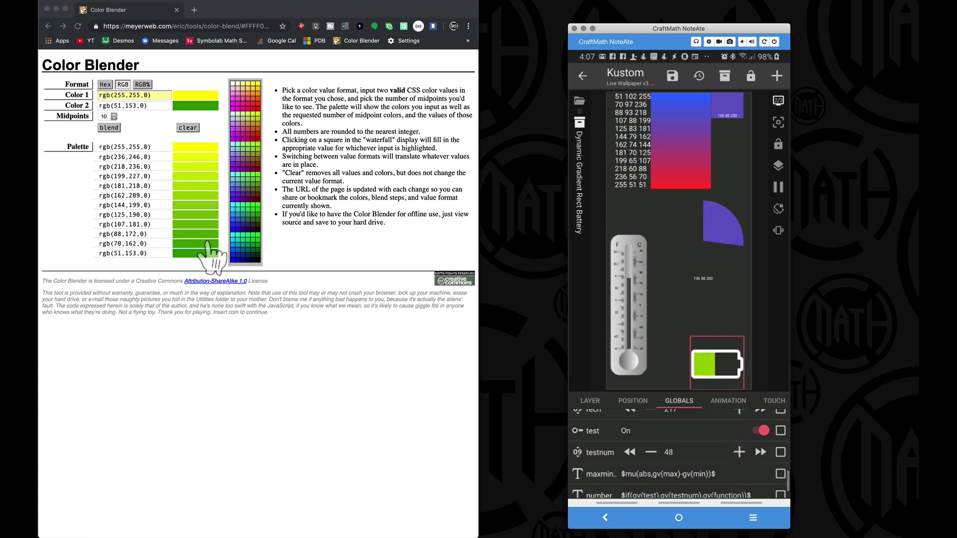
{"action": "left_click", "coordinate": [760, 452]}
{"action": "left_click", "coordinate": [760, 452]}
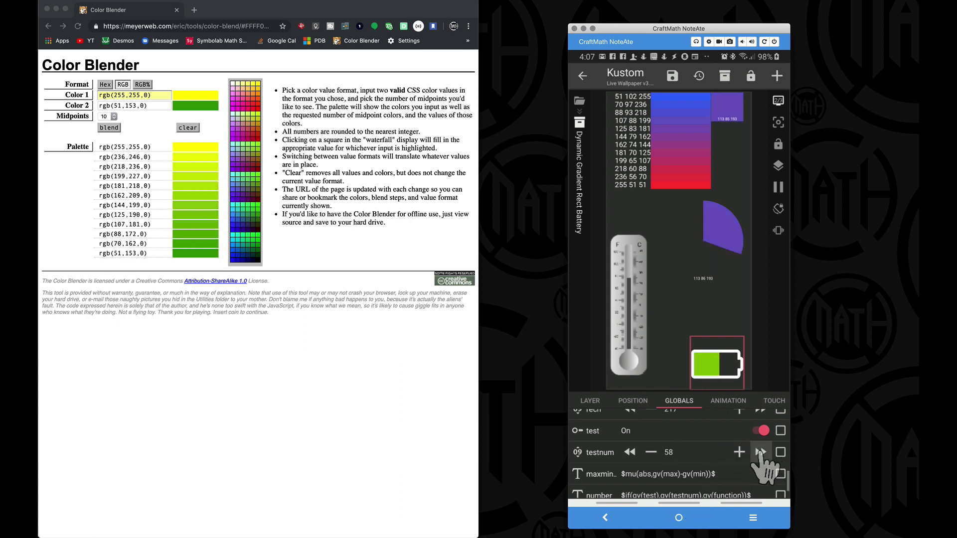
{"action": "left_click", "coordinate": [760, 452]}
{"action": "left_click", "coordinate": [759, 452]}
{"action": "left_click", "coordinate": [760, 452]}
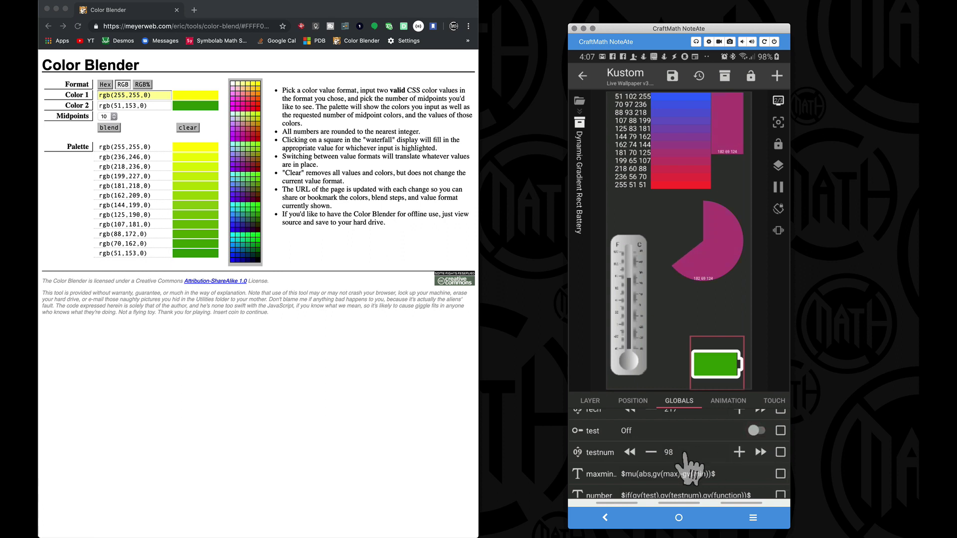
Review the battery group's global formulas, then go back to the Root list
{"action": "scroll", "coordinate": [687, 466], "scroll_direction": "up", "scroll_amount": 3}
{"action": "scroll", "coordinate": [685, 460], "scroll_direction": "up", "scroll_amount": 3}
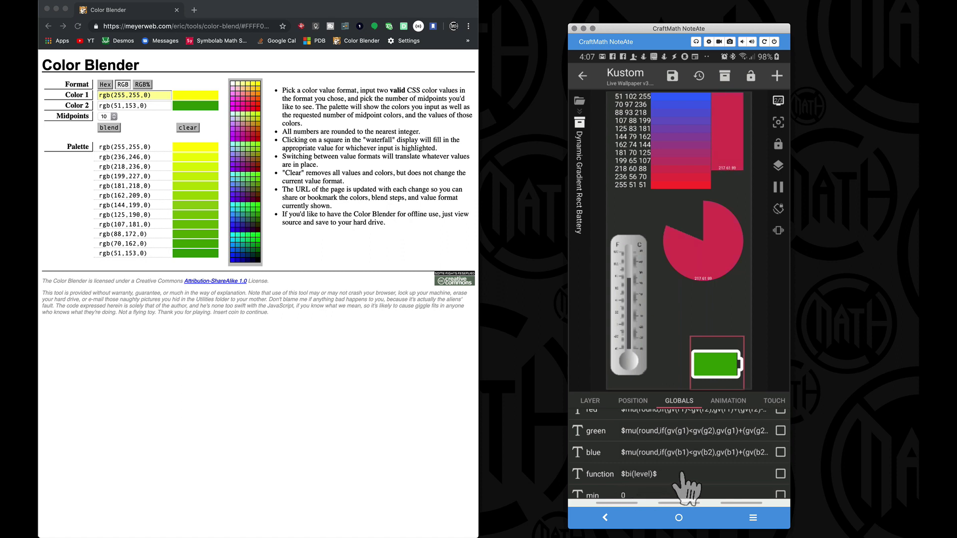
{"action": "scroll", "coordinate": [687, 489], "scroll_direction": "down", "scroll_amount": 3}
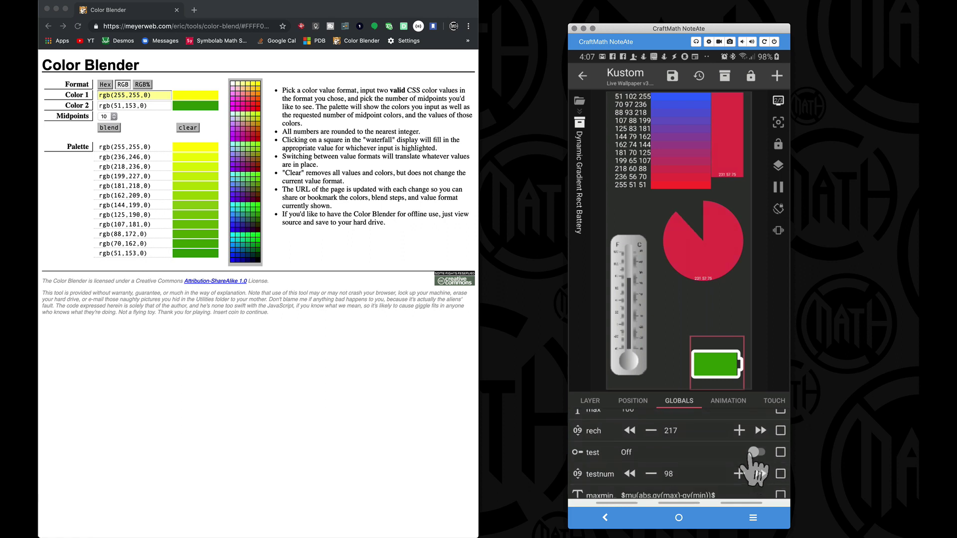
{"action": "scroll", "coordinate": [752, 466], "scroll_direction": "up", "scroll_amount": 3}
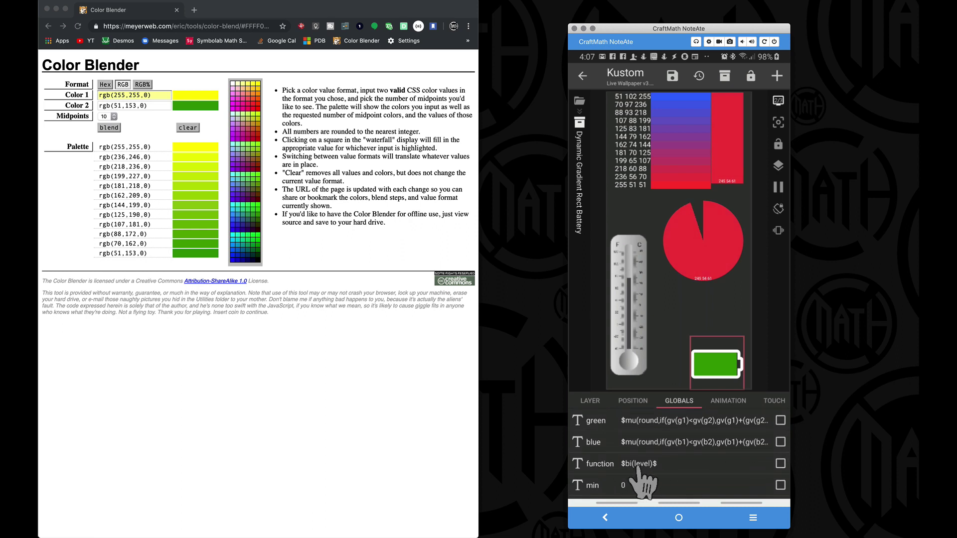
{"action": "left_click_drag", "start_coordinate": [641, 468], "coordinate": [640, 446]}
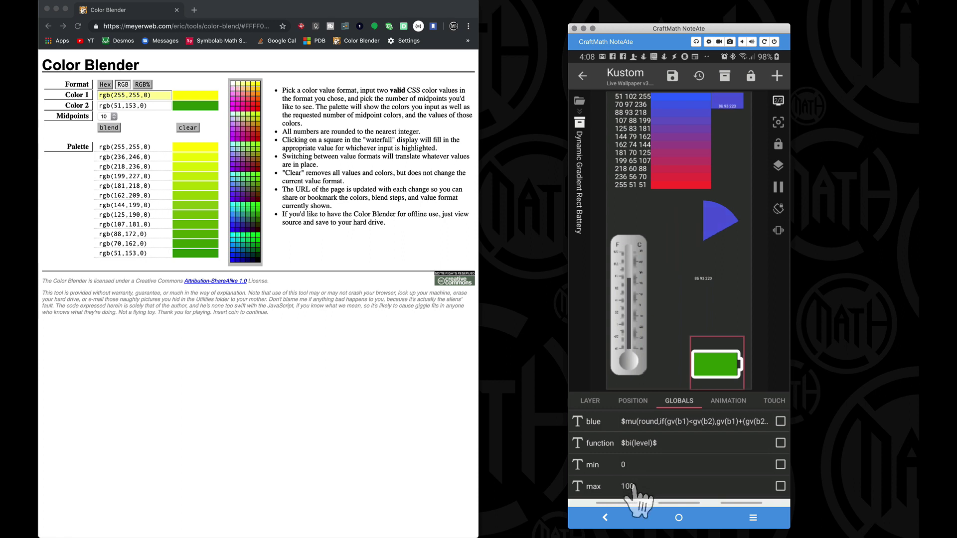
{"action": "scroll", "coordinate": [632, 490], "scroll_direction": "down", "scroll_amount": 5}
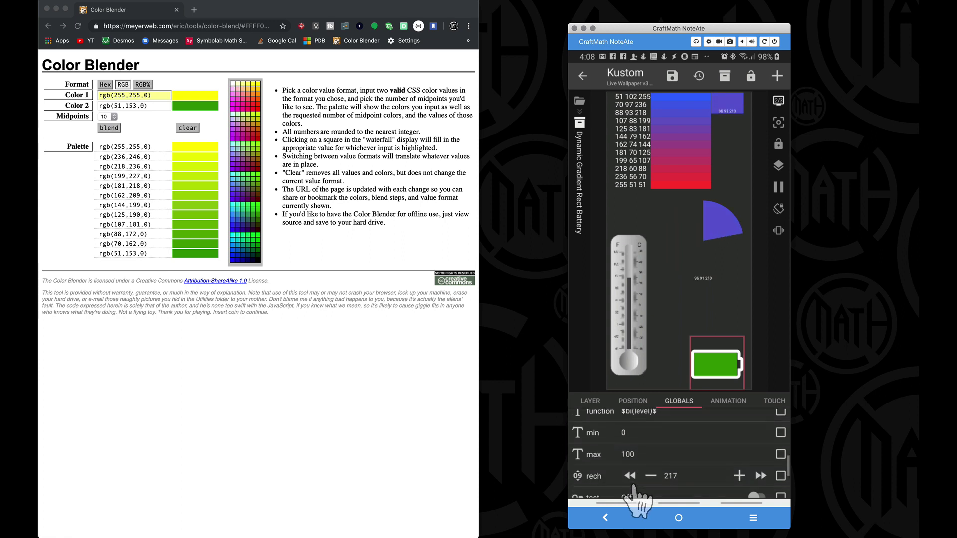
{"action": "scroll", "coordinate": [632, 487], "scroll_direction": "down", "scroll_amount": 2}
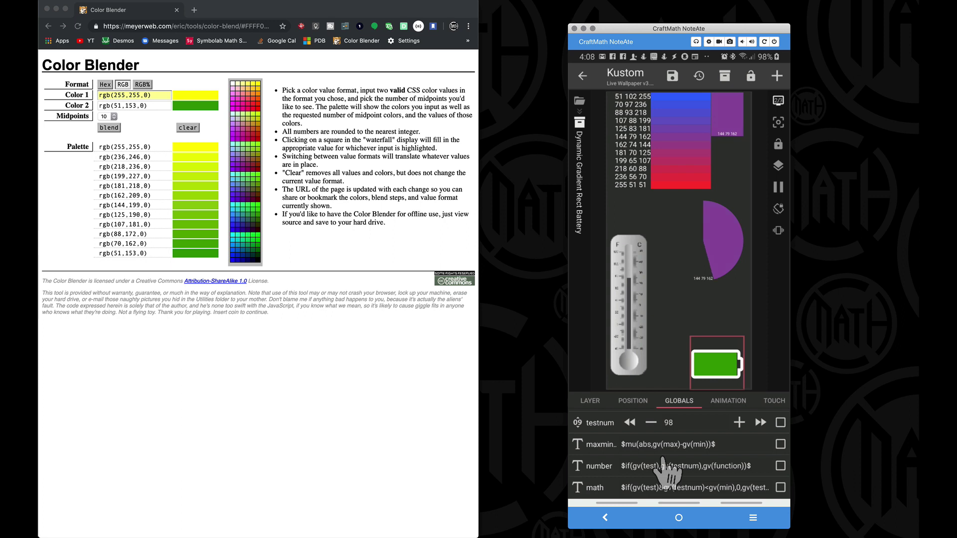
{"action": "left_click", "coordinate": [605, 517]}
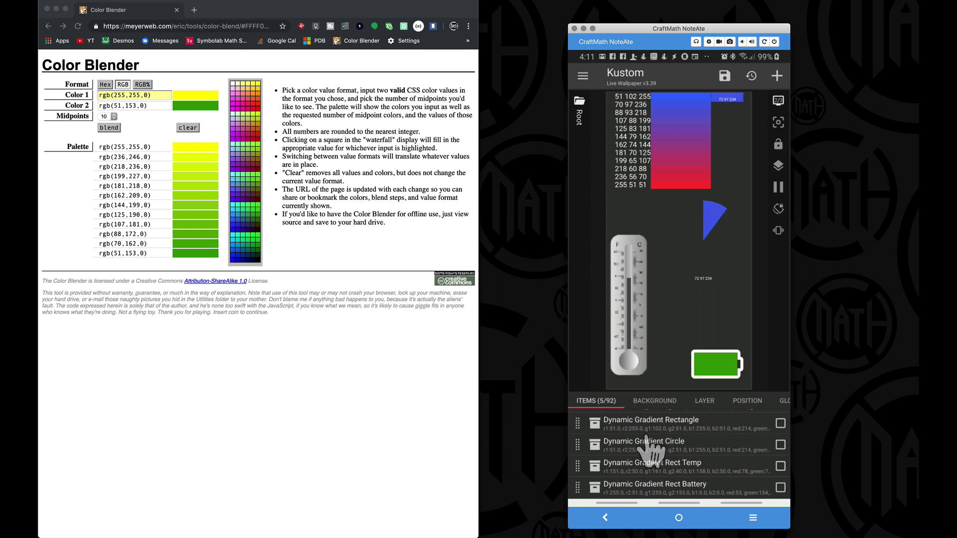
Look inside Dynamic Gradient Rect Temp, then return to Root
{"action": "left_click", "coordinate": [671, 467]}
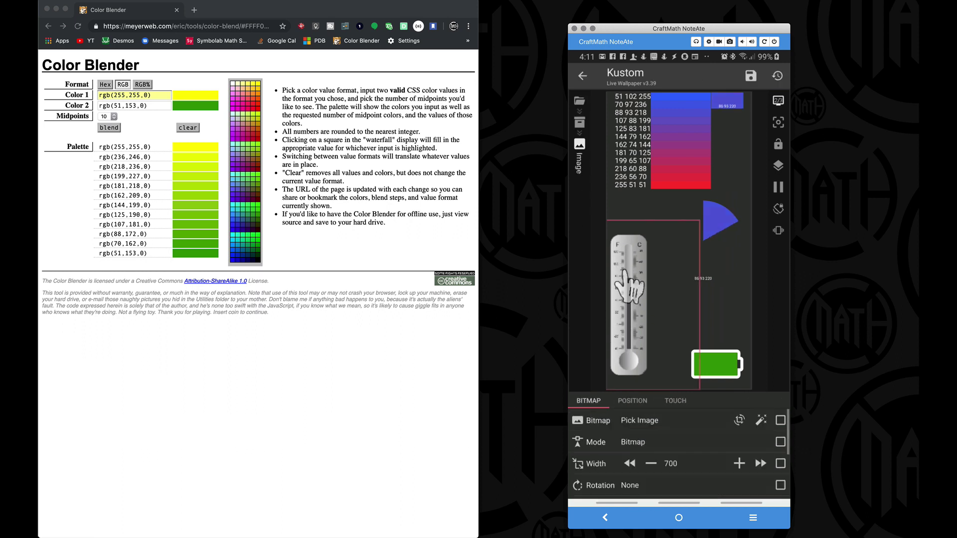
{"action": "left_click", "coordinate": [607, 519]}
{"action": "left_click", "coordinate": [606, 519]}
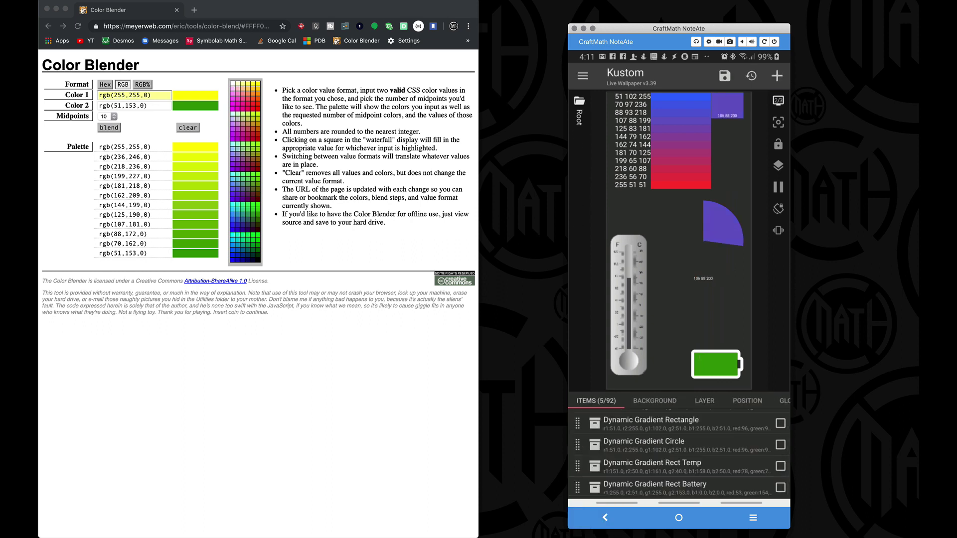
Add a new Overlap Group to Root and open it
{"action": "left_click", "coordinate": [776, 76]}
{"action": "left_click", "coordinate": [631, 328]}
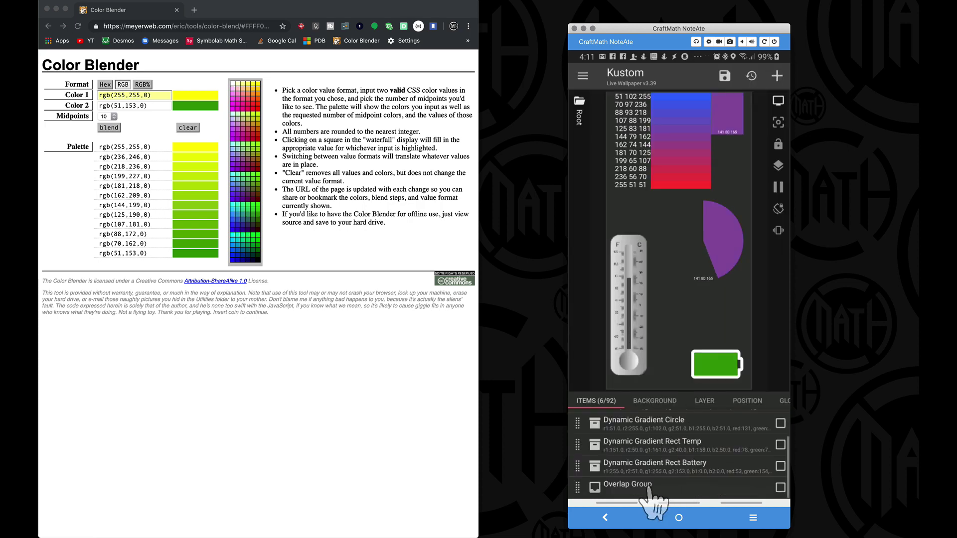
{"action": "left_click", "coordinate": [648, 486]}
Add a square Shape inside the Overlap Group and open its settings
{"action": "left_click", "coordinate": [776, 76]}
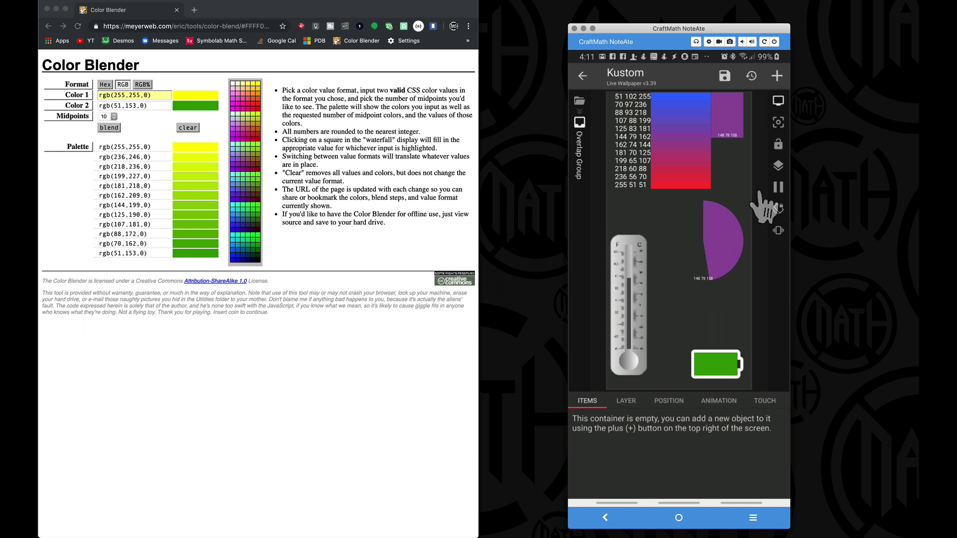
{"action": "left_click", "coordinate": [612, 190]}
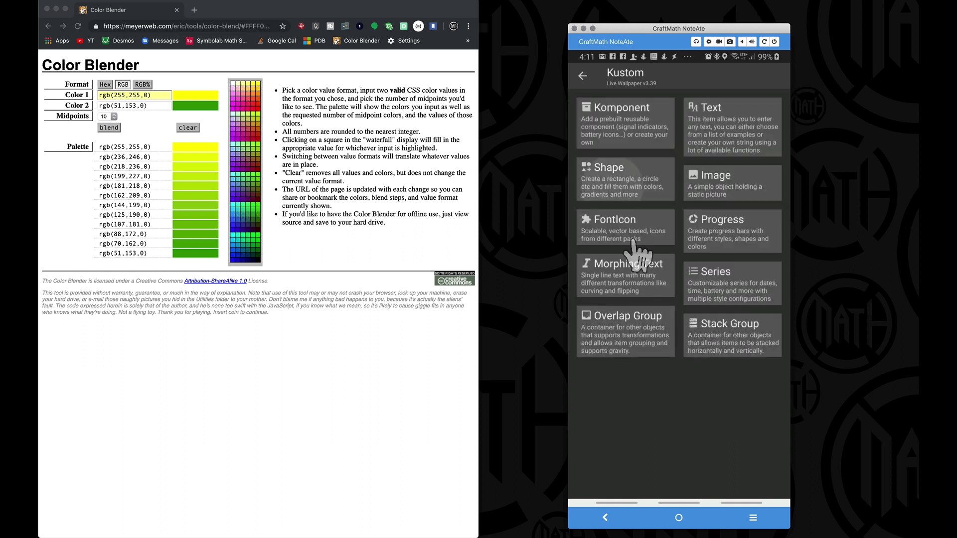
{"action": "left_click", "coordinate": [654, 422]}
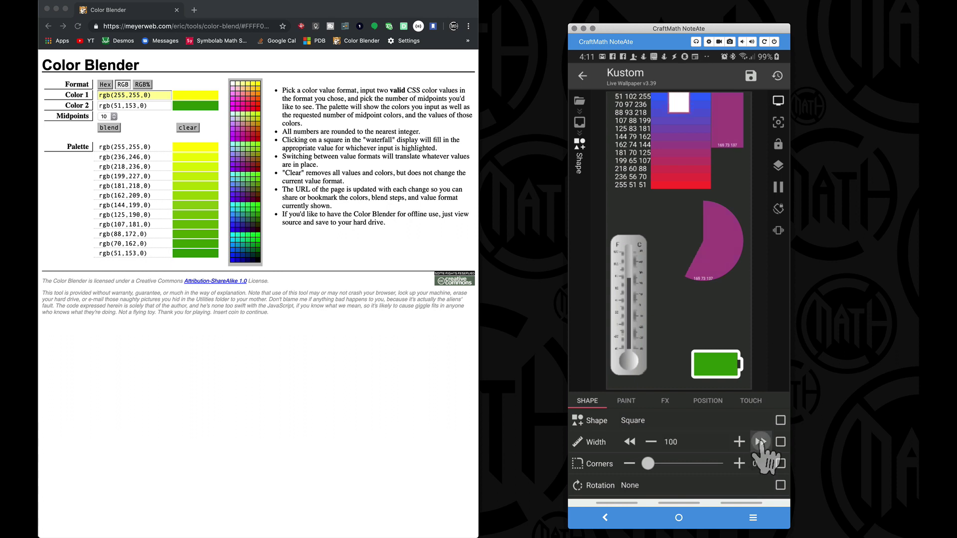
Widen the square to 460, trim it back to 420, and return to the group
{"action": "left_click", "coordinate": [760, 441]}
{"action": "left_click", "coordinate": [759, 441]}
{"action": "left_click", "coordinate": [760, 441]}
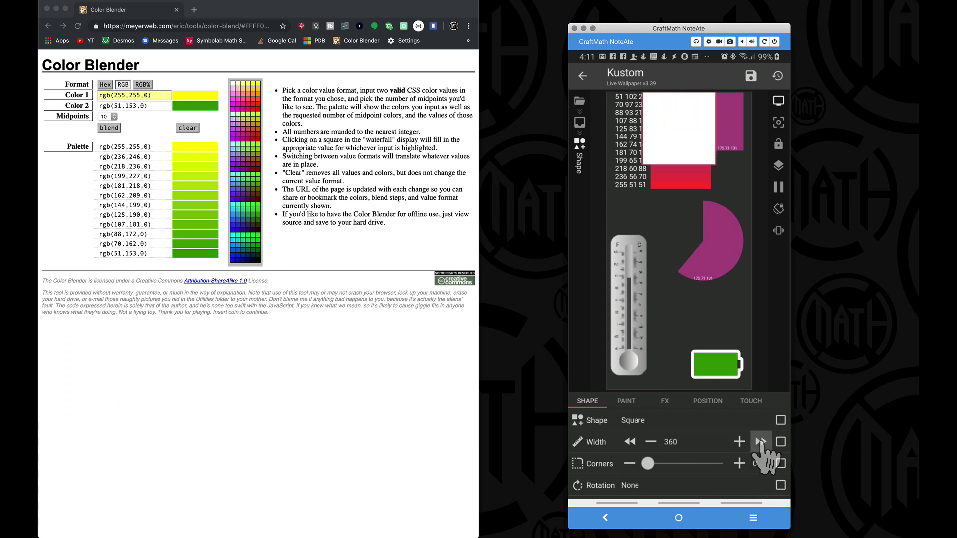
{"action": "left_click", "coordinate": [760, 441]}
{"action": "left_click", "coordinate": [760, 442]}
{"action": "left_click", "coordinate": [759, 441]}
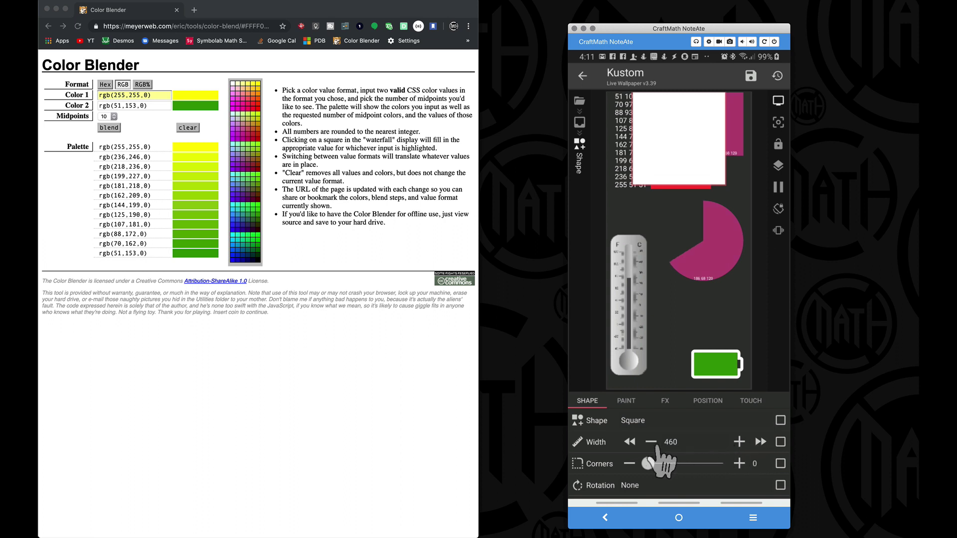
{"action": "left_click", "coordinate": [629, 441]}
{"action": "left_click", "coordinate": [630, 441]}
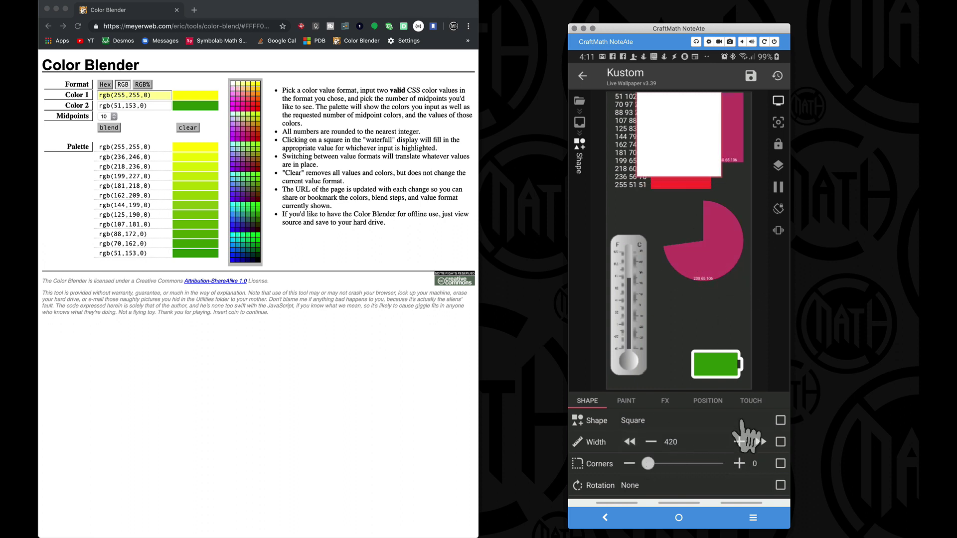
{"action": "left_click", "coordinate": [606, 518]}
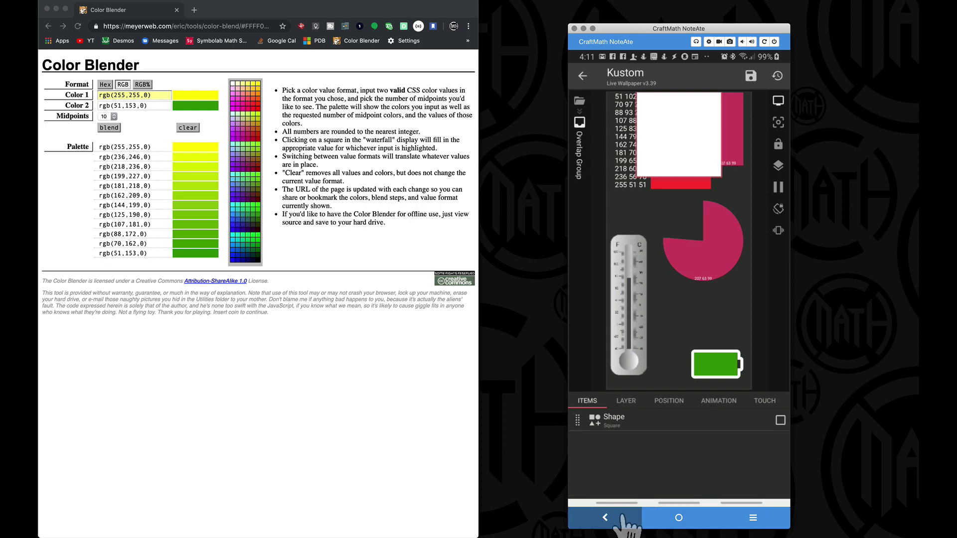
Add a new circle shape and increase its width
{"action": "left_click", "coordinate": [773, 82]}
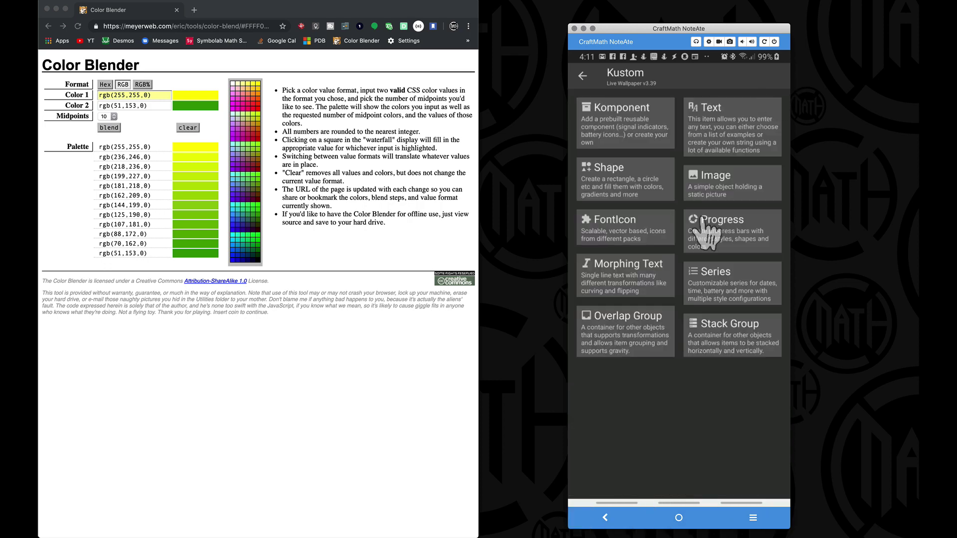
{"action": "left_click", "coordinate": [618, 192]}
{"action": "left_click", "coordinate": [613, 156]}
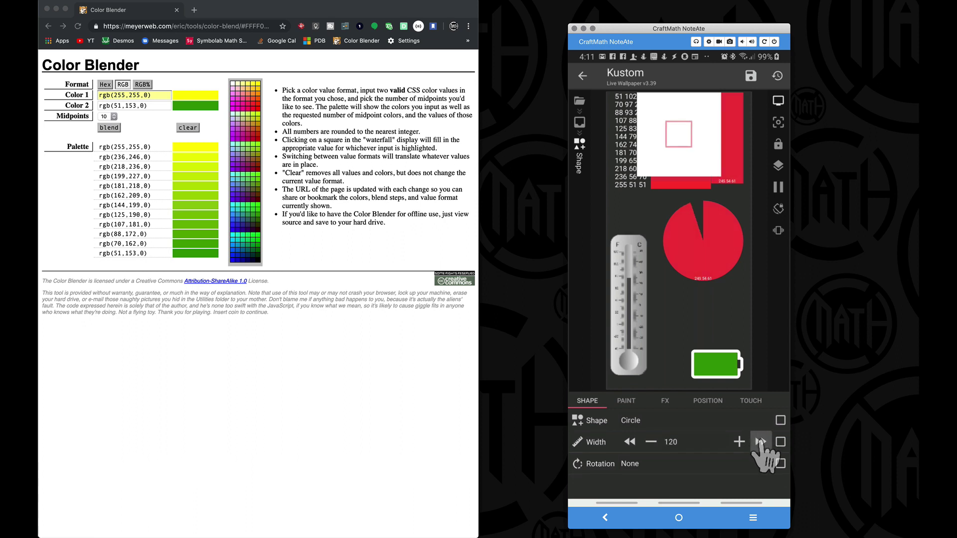
{"action": "left_click", "coordinate": [761, 441]}
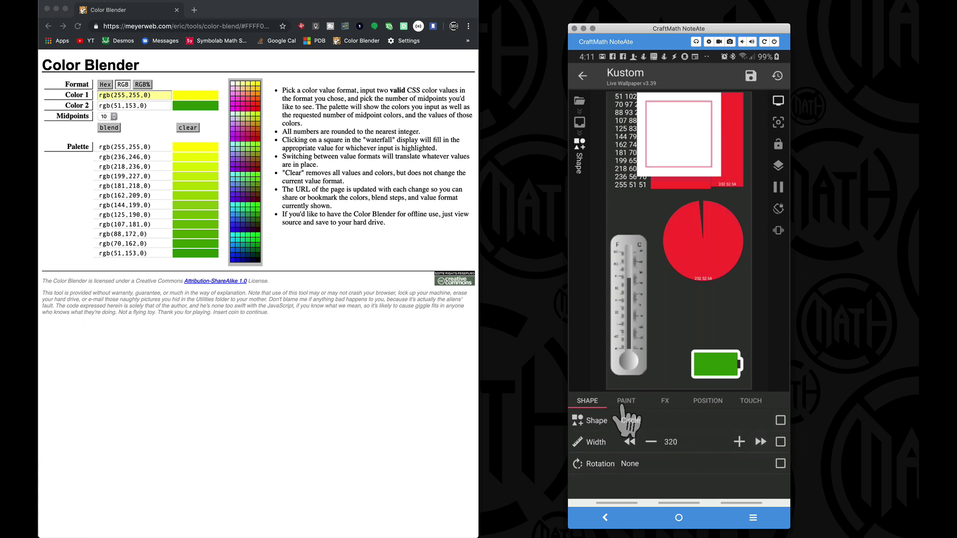
Set the circle's paint colour to black
{"action": "left_click", "coordinate": [625, 404]}
{"action": "left_click", "coordinate": [773, 448]}
{"action": "left_click_drag", "start_coordinate": [736, 369], "coordinate": [786, 451]}
{"action": "left_click", "coordinate": [782, 446]}
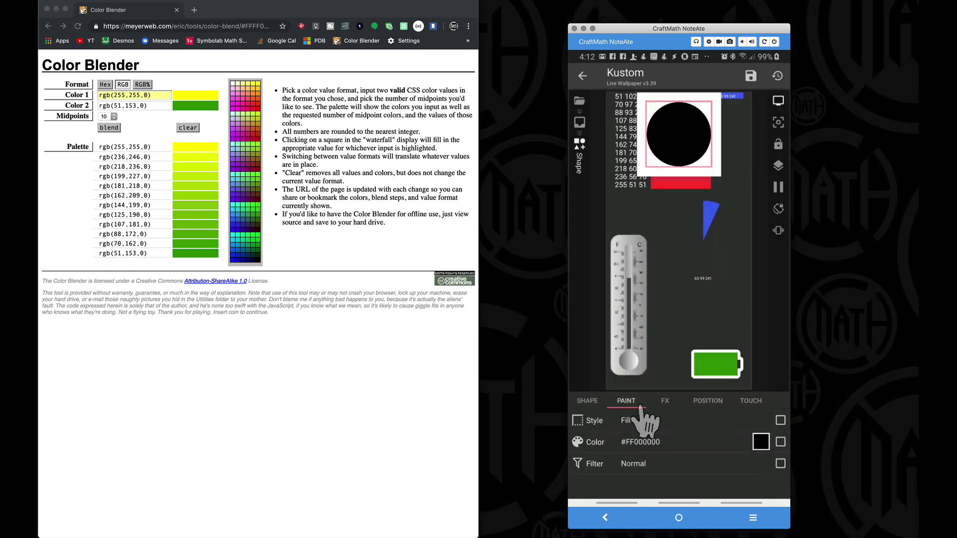
Make the circle a Stroke outline of width 33 with the Clear filter
{"action": "left_click", "coordinate": [632, 422]}
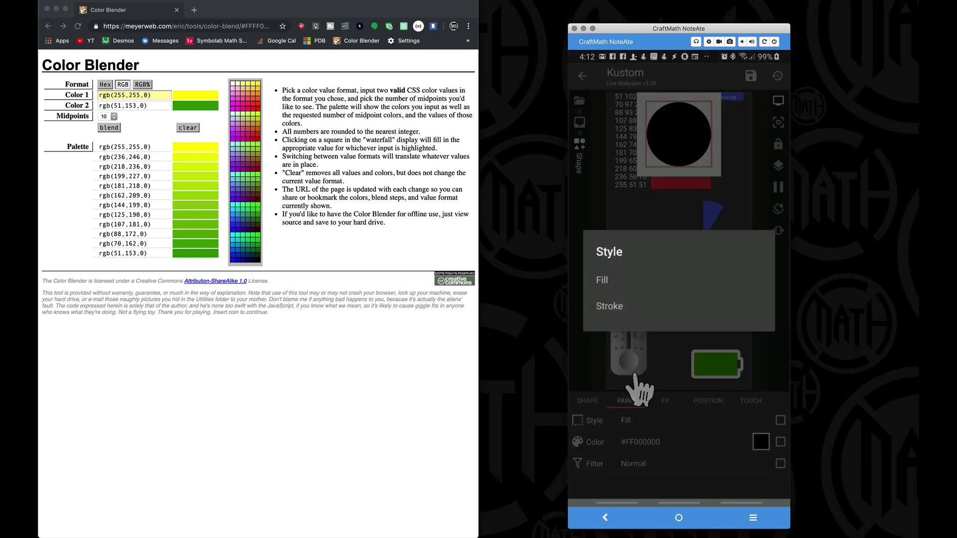
{"action": "left_click", "coordinate": [620, 309]}
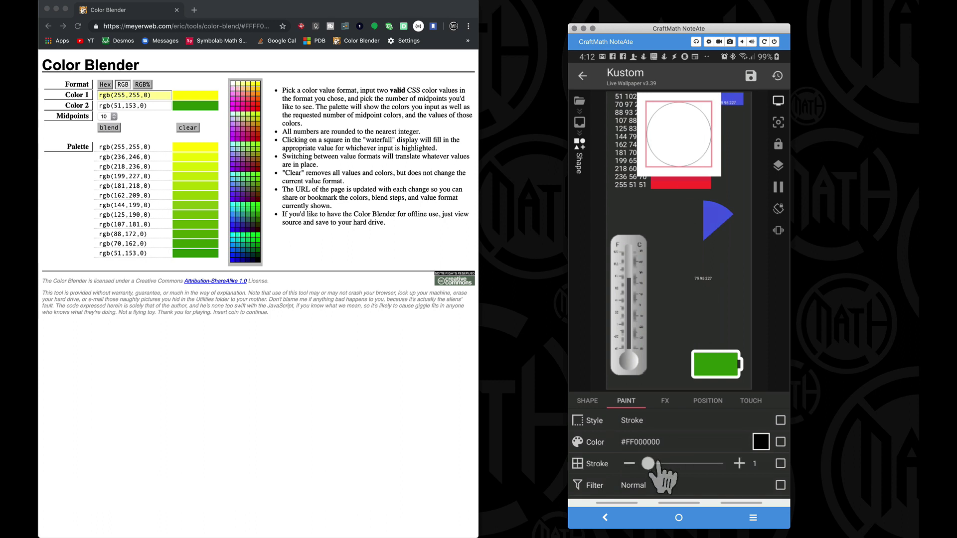
{"action": "left_click_drag", "start_coordinate": [648, 463], "coordinate": [653, 464]}
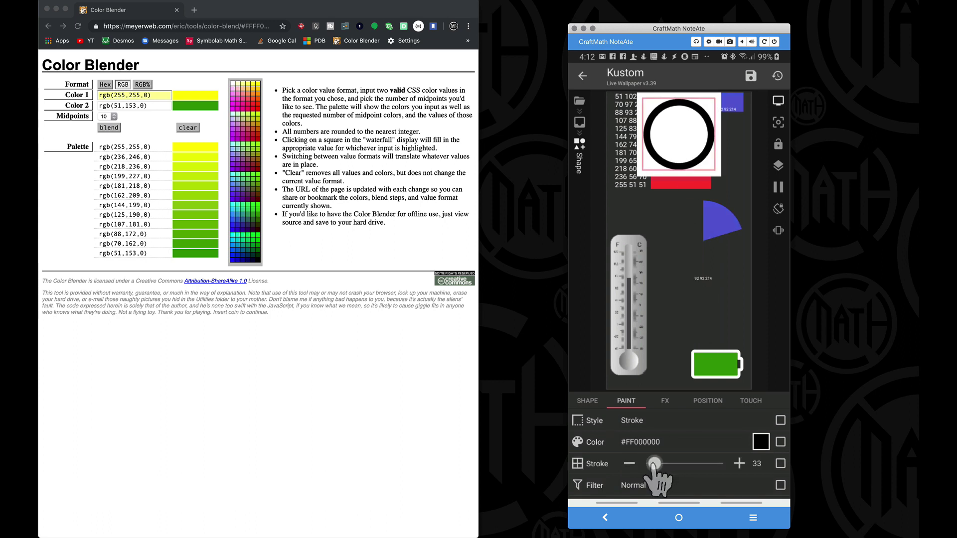
{"action": "left_click", "coordinate": [636, 486]}
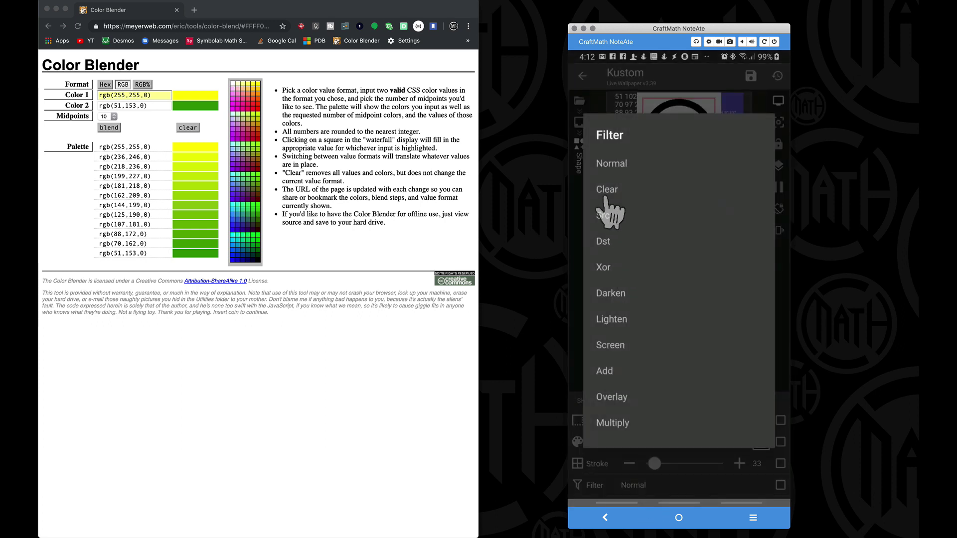
{"action": "left_click", "coordinate": [607, 192]}
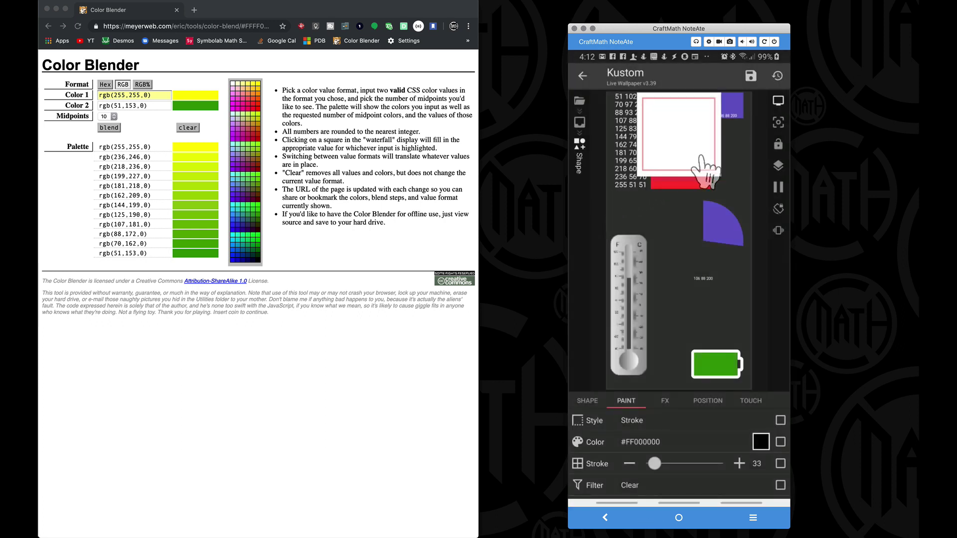
Save the wallpaper, view it on the home screen, and open the Kustom apps folder
{"action": "left_click", "coordinate": [751, 76]}
{"action": "left_click", "coordinate": [678, 518]}
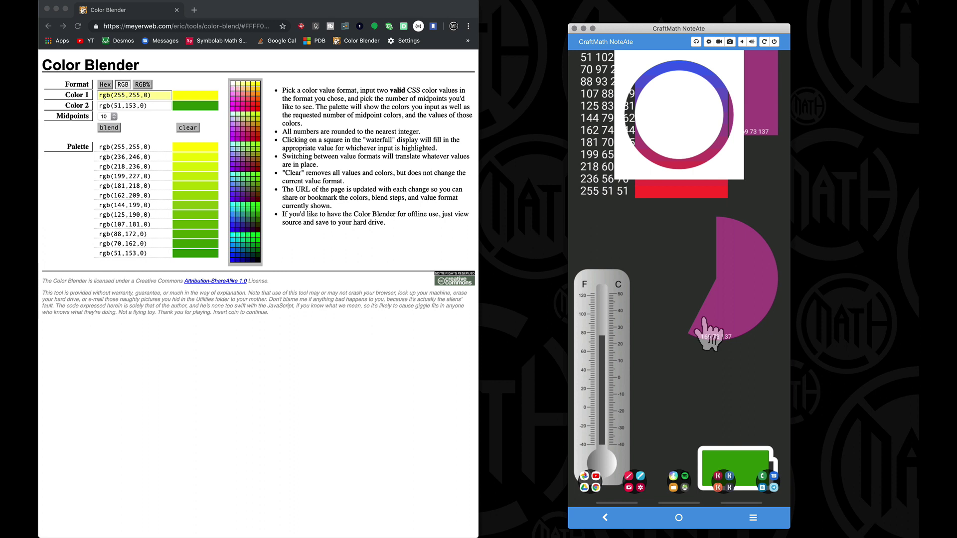
{"action": "left_click", "coordinate": [722, 481]}
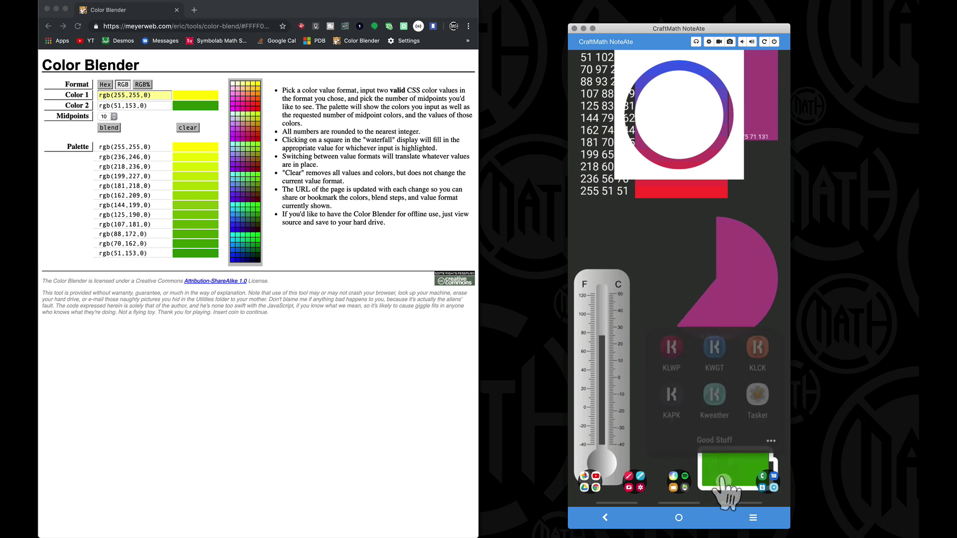
Reopen the editor and anchor the Overlap Group at Center Right
{"action": "left_click", "coordinate": [674, 353]}
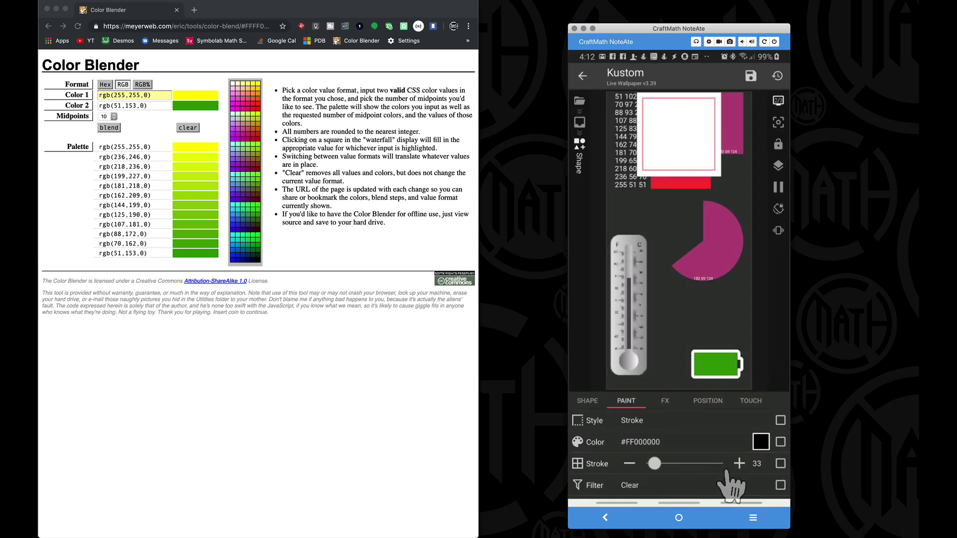
{"action": "left_click", "coordinate": [607, 518]}
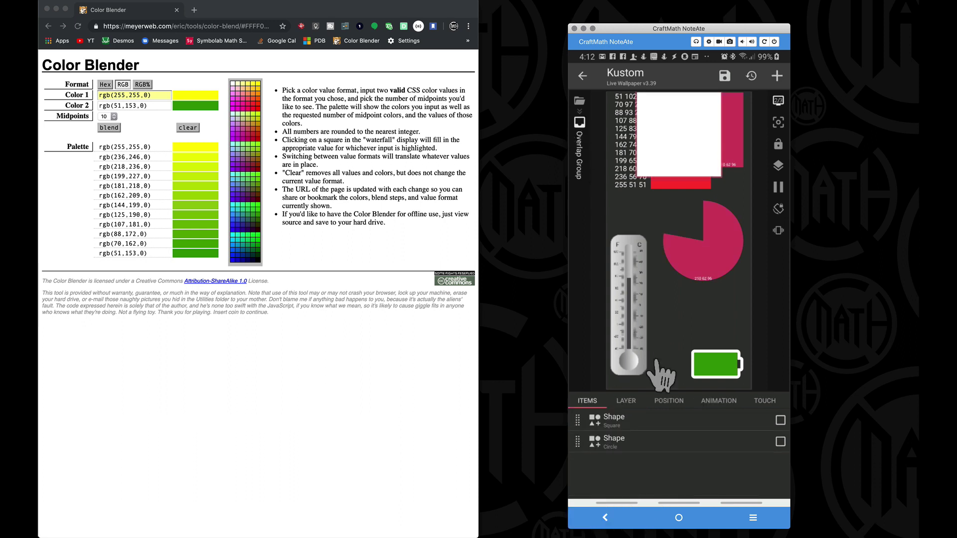
{"action": "left_click", "coordinate": [669, 401]}
{"action": "left_click", "coordinate": [673, 421]}
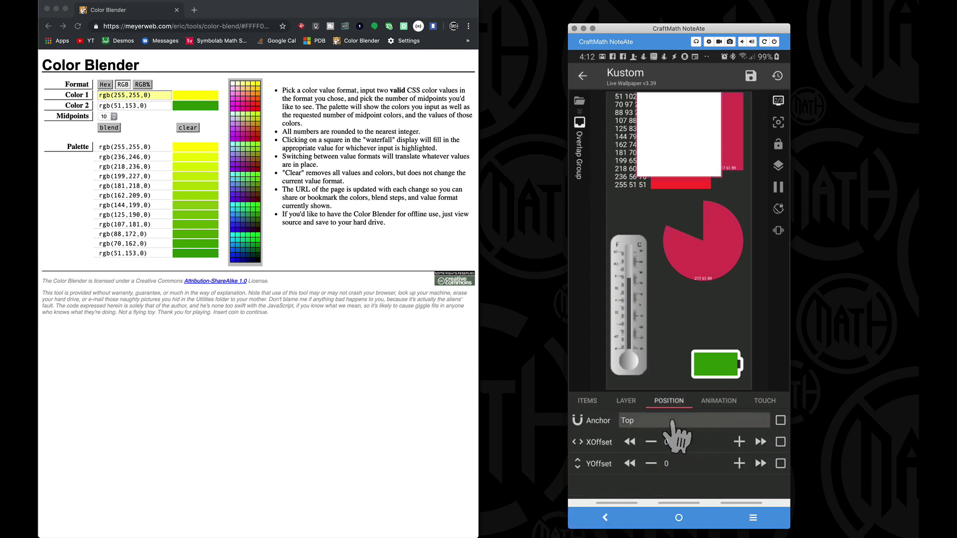
{"action": "left_click", "coordinate": [631, 318]}
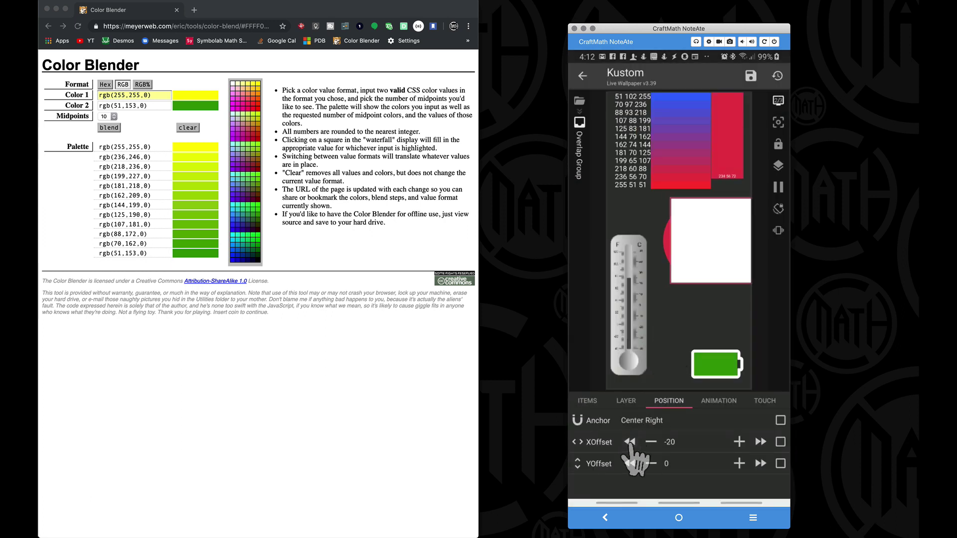
Set the group's X offset to 40 and save the wallpaper
{"action": "left_click", "coordinate": [760, 442]}
{"action": "left_click", "coordinate": [761, 442]}
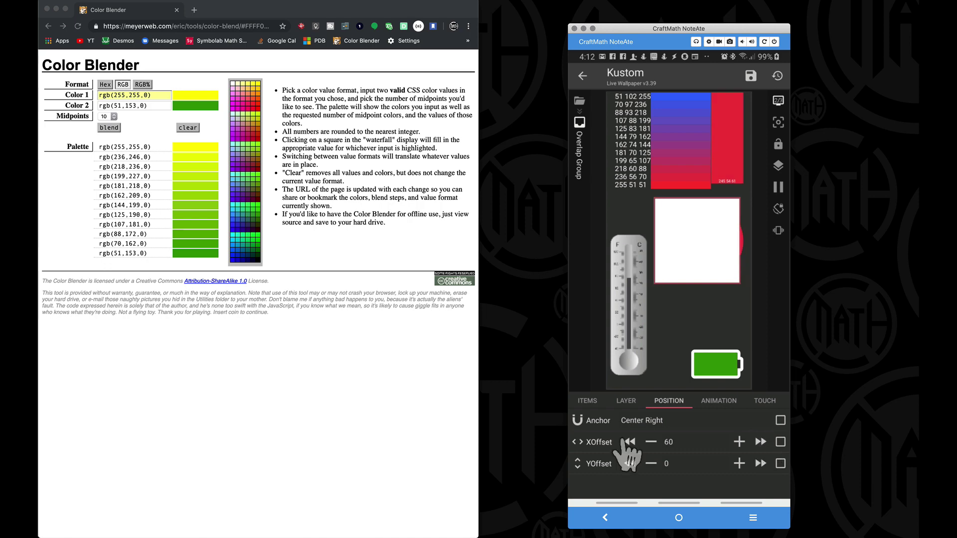
{"action": "left_click", "coordinate": [629, 441]}
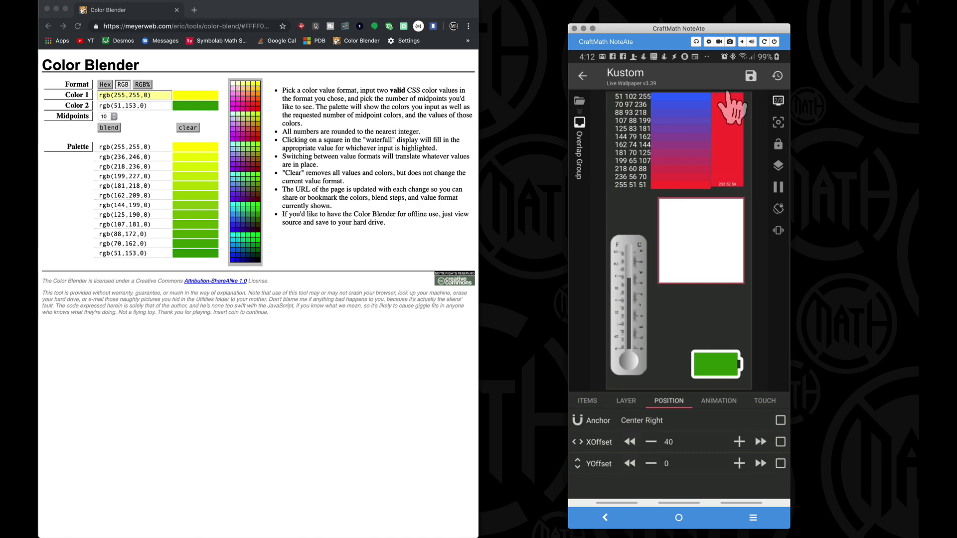
{"action": "left_click", "coordinate": [748, 76]}
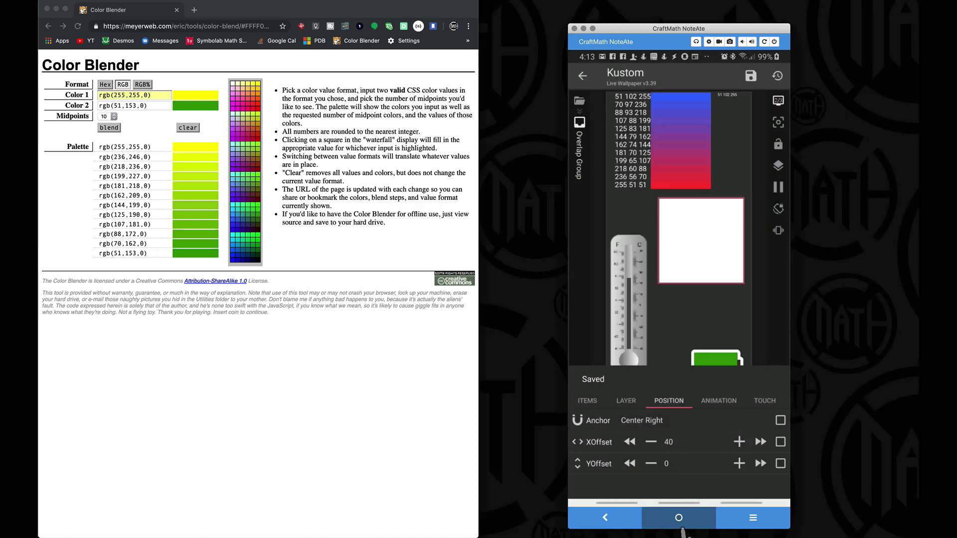
View the purple ring on the home screen, then relaunch KLWP from the Kustom folder
{"action": "left_click", "coordinate": [678, 517]}
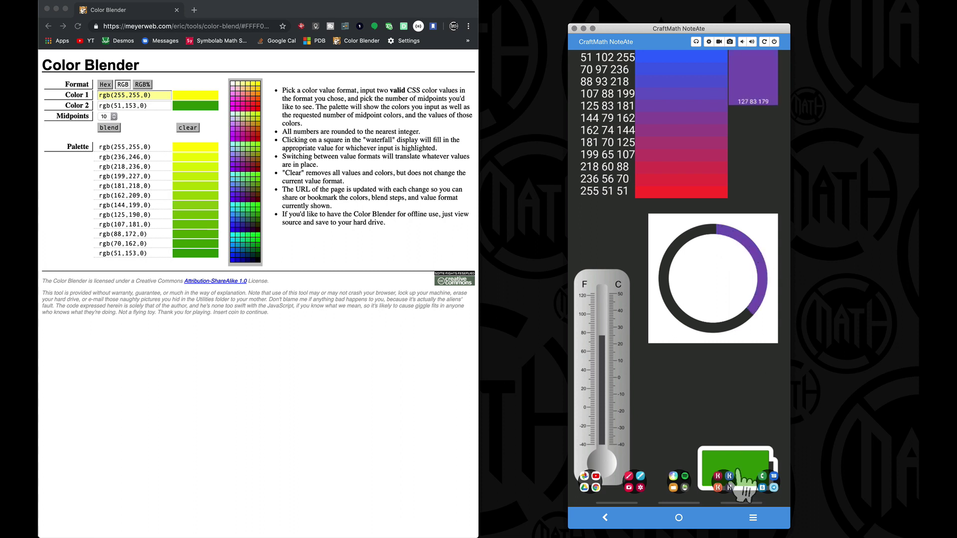
{"action": "left_click", "coordinate": [724, 482]}
{"action": "left_click", "coordinate": [672, 349]}
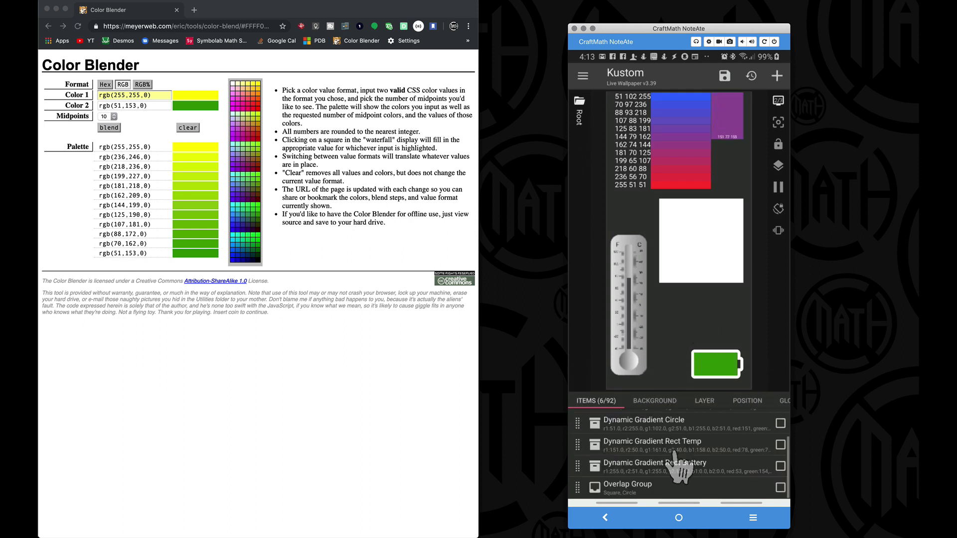
Replace the Dynamic Gradient Circle's function global $df(s)$ with $mi(pos)$, the current track position
{"action": "left_click", "coordinate": [639, 426]}
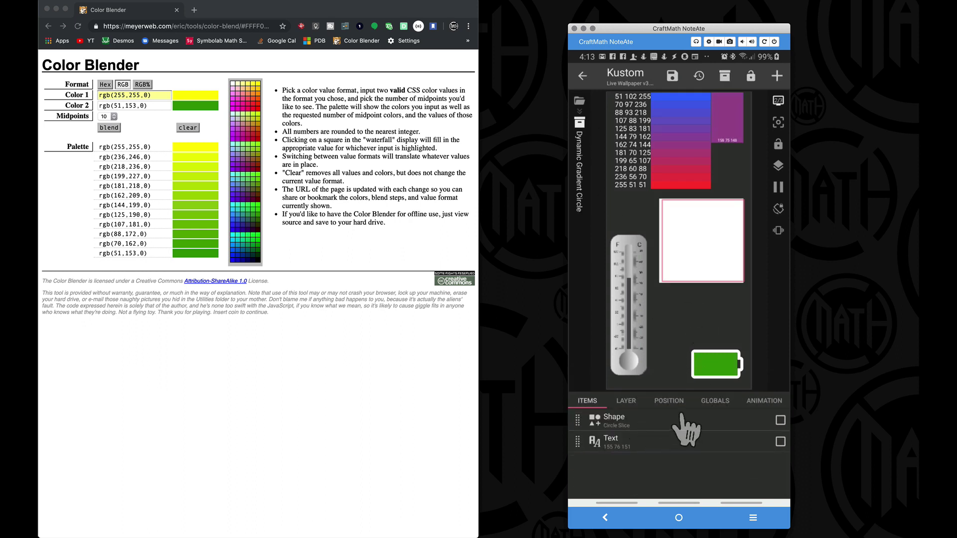
{"action": "left_click", "coordinate": [715, 402]}
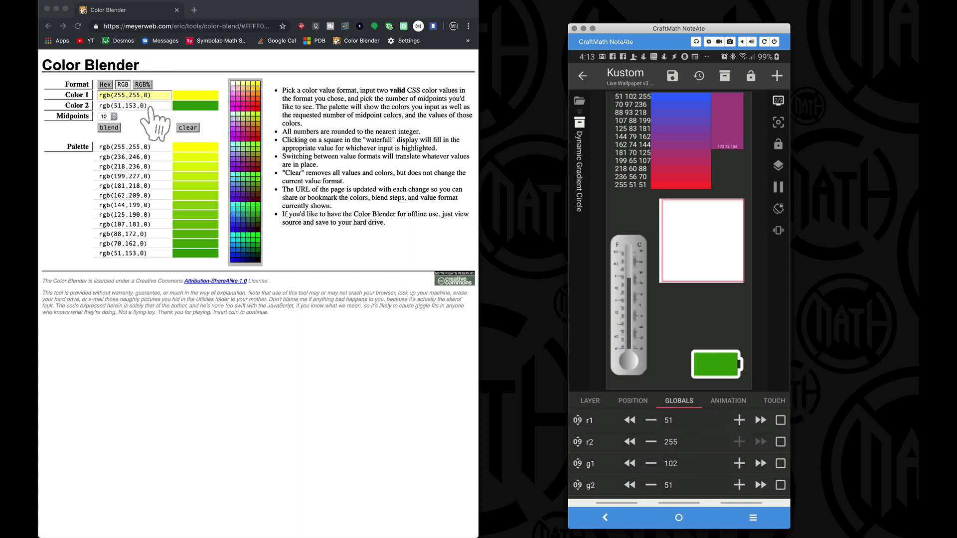
{"action": "scroll", "coordinate": [613, 429], "scroll_direction": "down", "scroll_amount": 3}
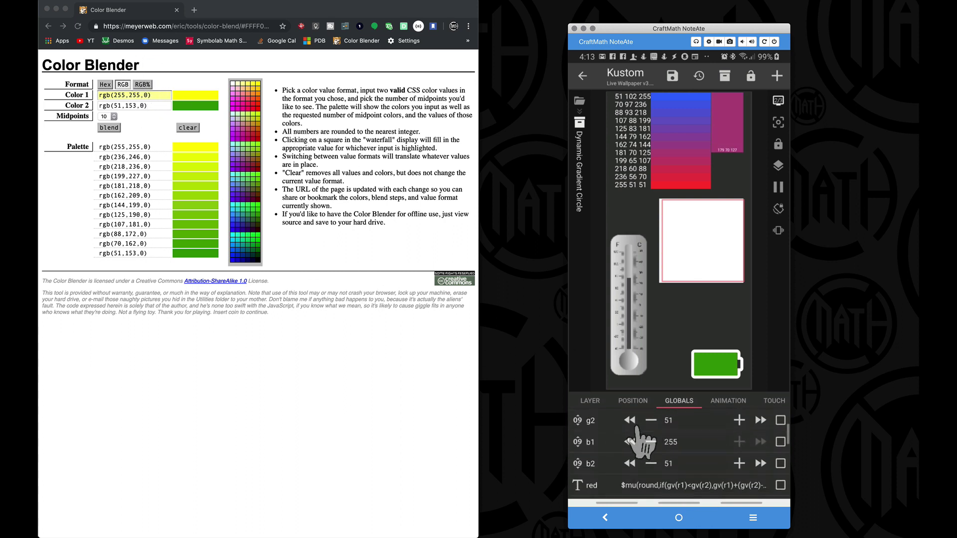
{"action": "scroll", "coordinate": [656, 461], "scroll_direction": "down", "scroll_amount": 4}
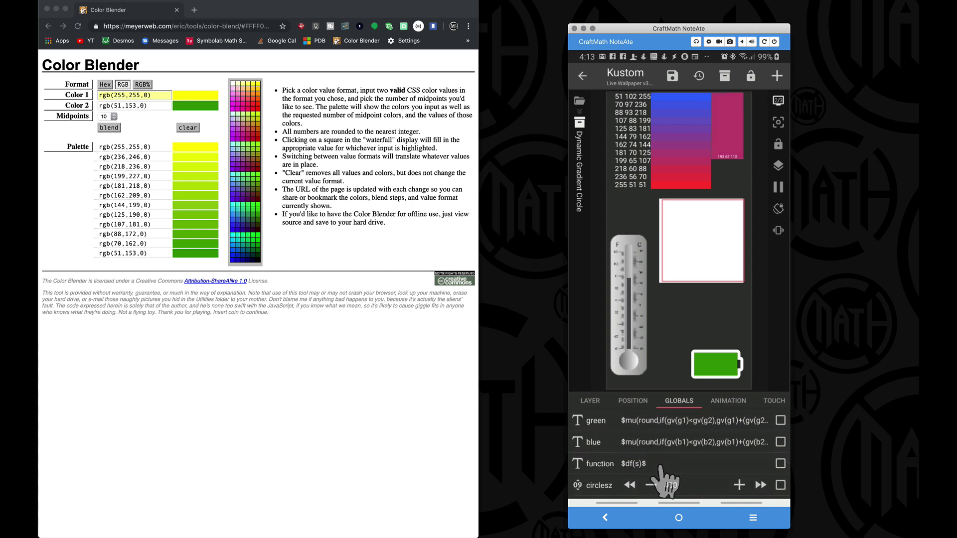
{"action": "left_click", "coordinate": [658, 464]}
{"action": "key", "text": "BackSpace"}
{"action": "key", "text": "BackSpace"}
{"action": "key", "text": "BackSpace"}
{"action": "key", "text": "BackSpace"}
{"action": "key", "text": "BackSpace"}
{"action": "key", "text": "BackSpace"}
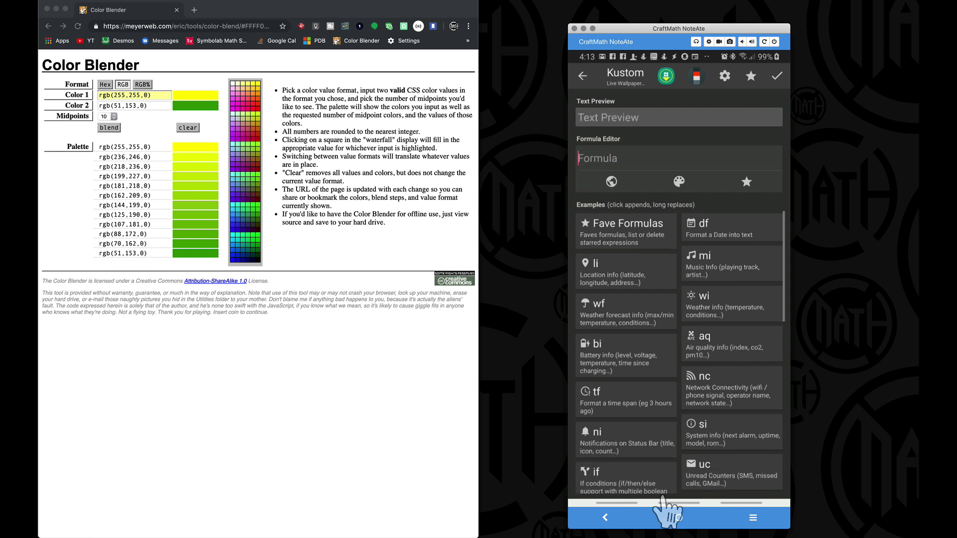
{"action": "left_click", "coordinate": [726, 275]}
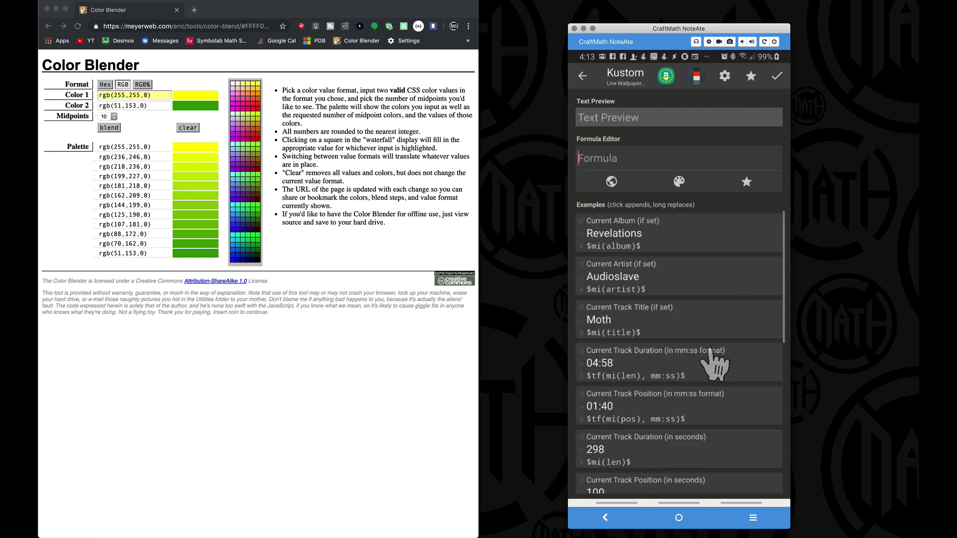
{"action": "scroll", "coordinate": [674, 451], "scroll_direction": "down", "scroll_amount": 1}
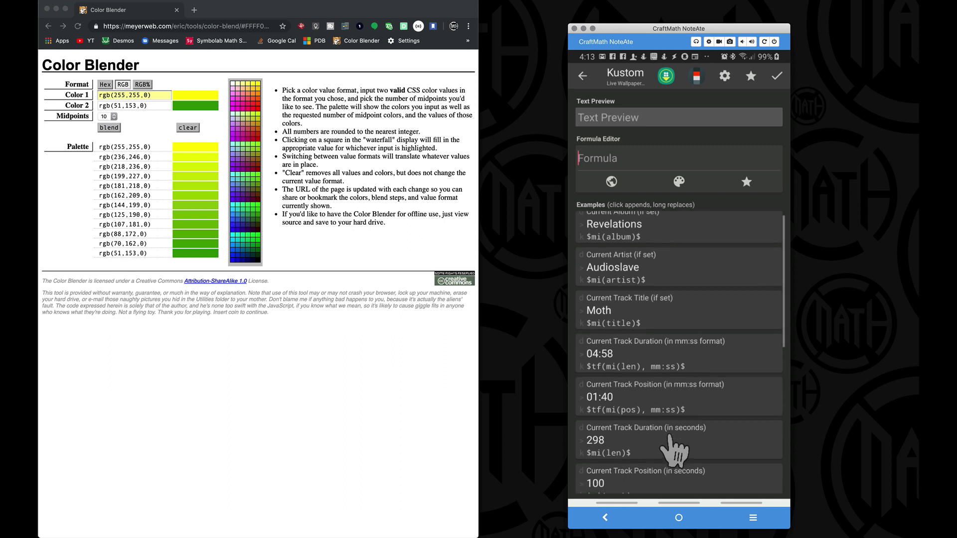
{"action": "left_click", "coordinate": [619, 461]}
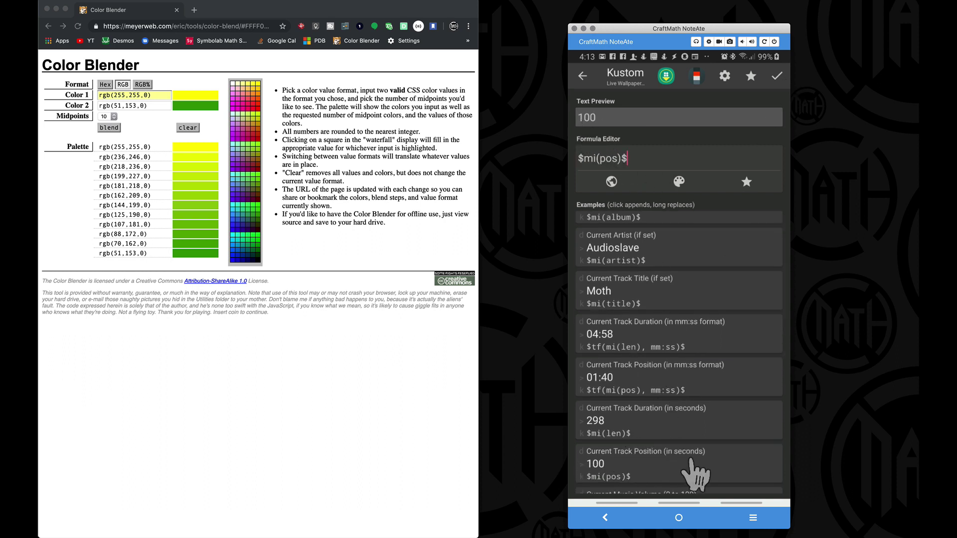
{"action": "left_click", "coordinate": [777, 75]}
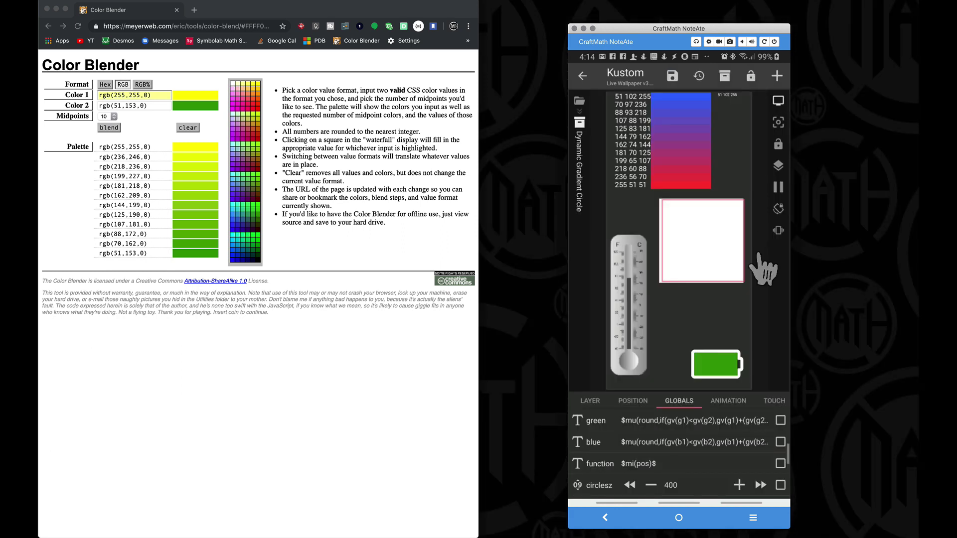
Set the max global to $mi(len)$, the track duration in seconds, save, and return home
{"action": "scroll", "coordinate": [704, 461], "scroll_direction": "down", "scroll_amount": 2}
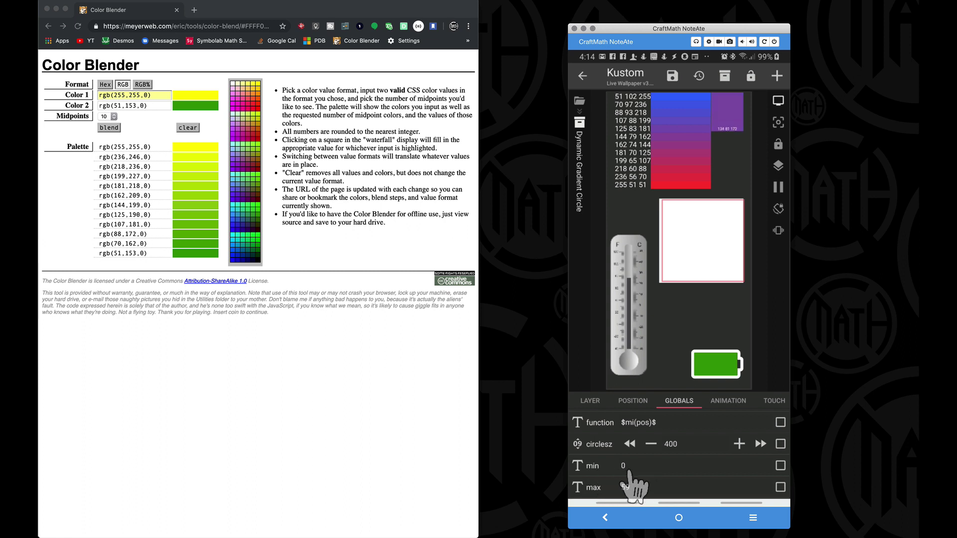
{"action": "left_click", "coordinate": [641, 487]}
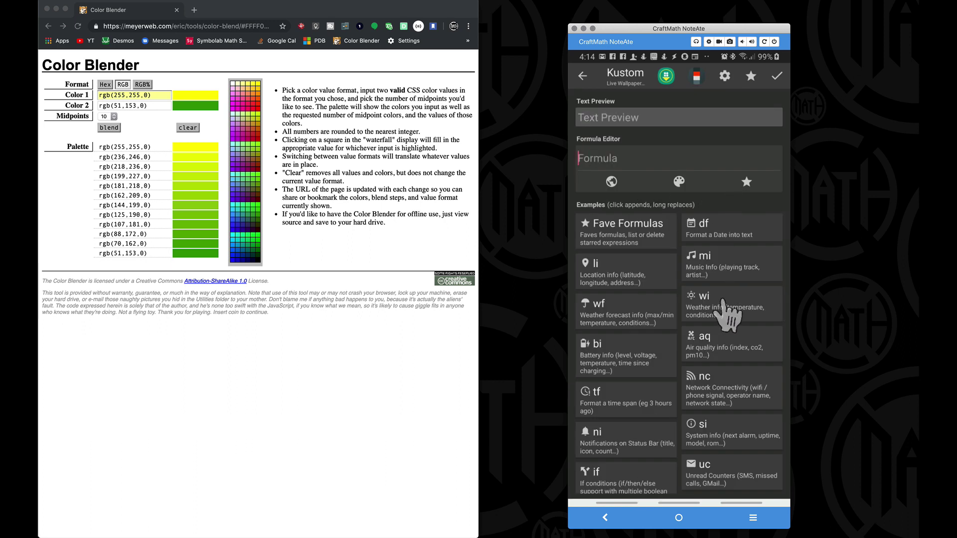
{"action": "left_click", "coordinate": [705, 273]}
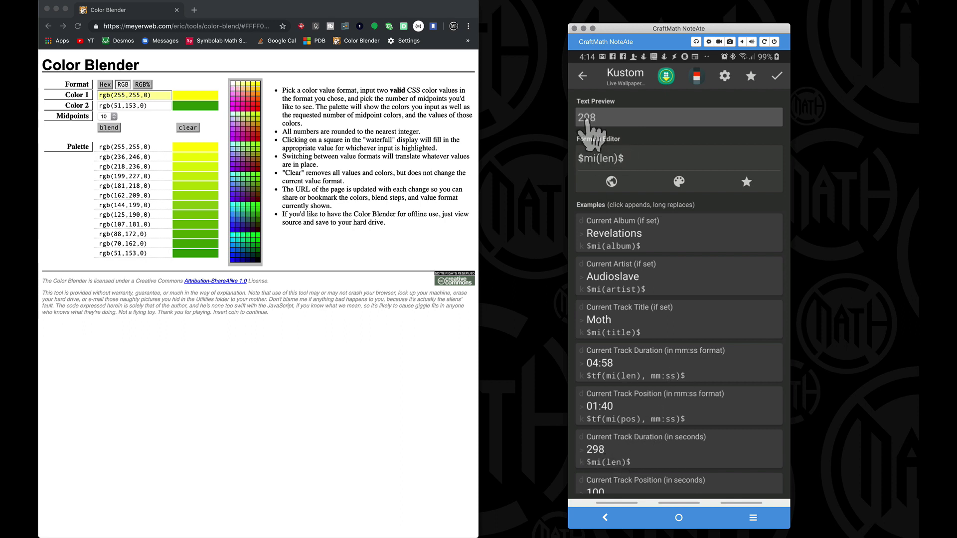
{"action": "left_click", "coordinate": [776, 78]}
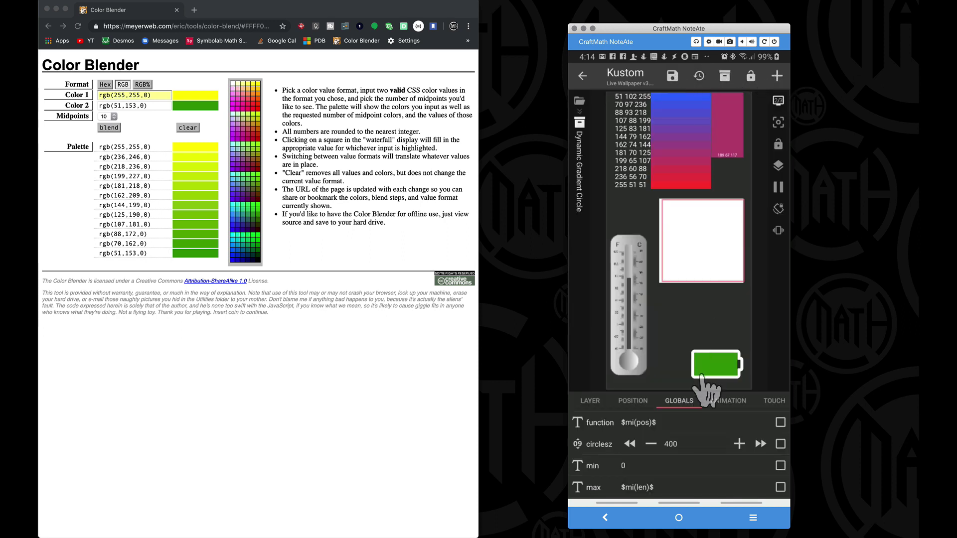
{"action": "scroll", "coordinate": [687, 468], "scroll_direction": "down", "scroll_amount": 3}
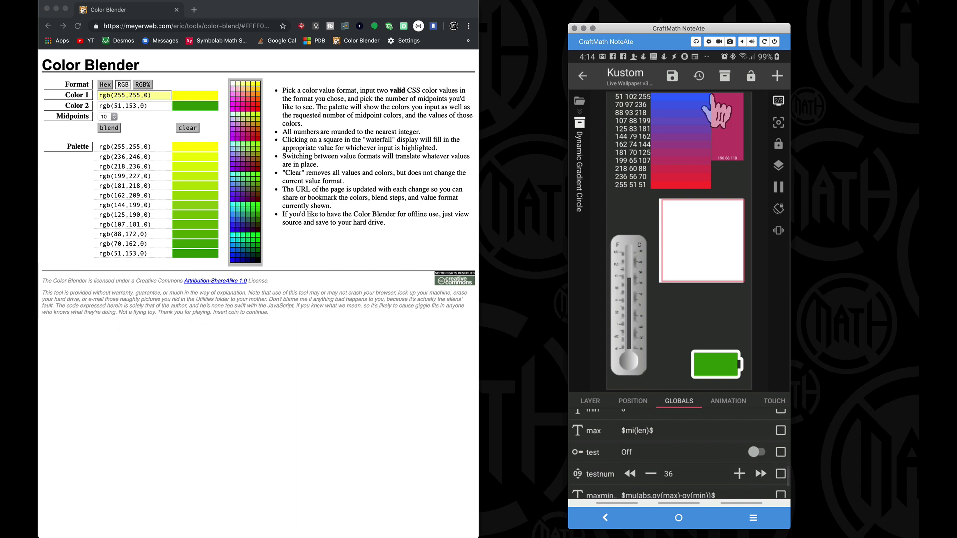
{"action": "left_click", "coordinate": [672, 76]}
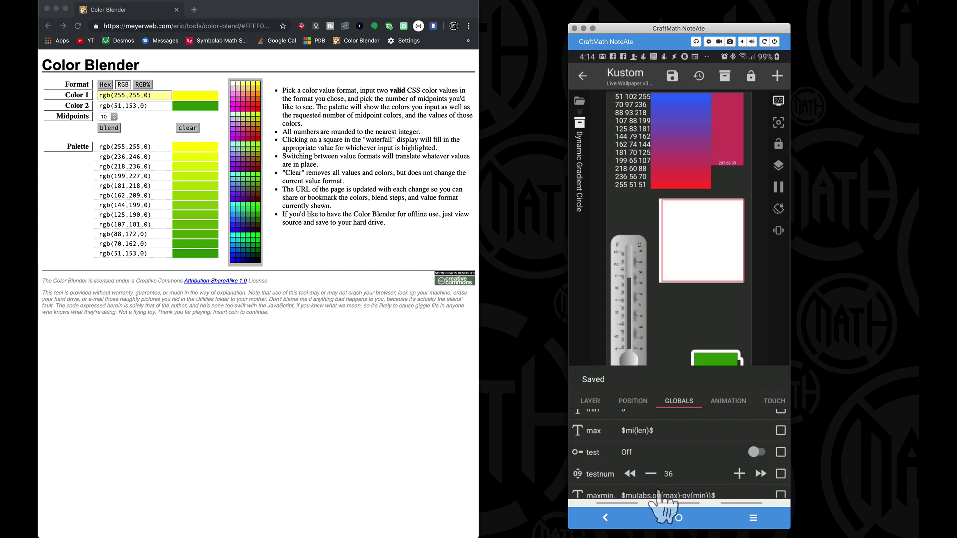
{"action": "left_click", "coordinate": [678, 517]}
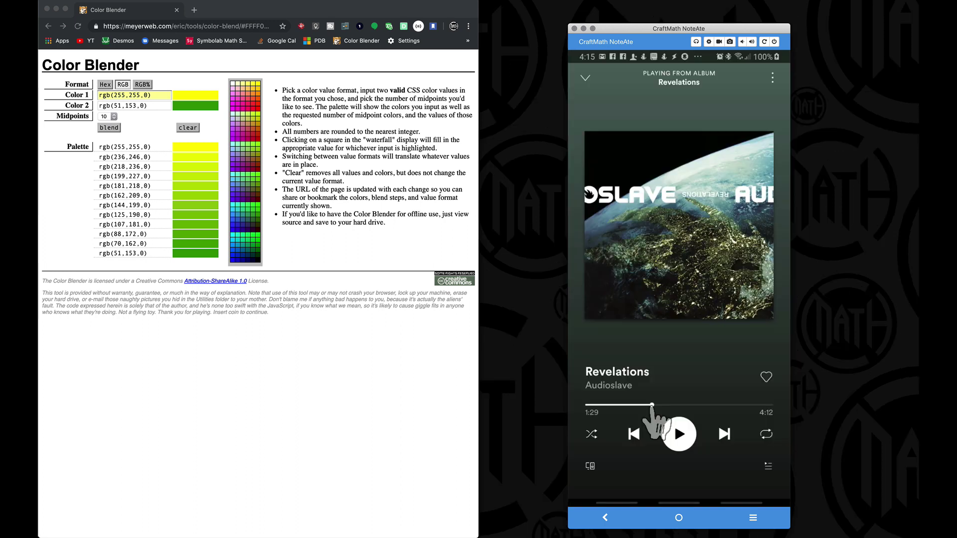
Rewind Revelations to about 0:34 and check the ring on the home screen
{"action": "left_click_drag", "start_coordinate": [652, 405], "coordinate": [593, 405]}
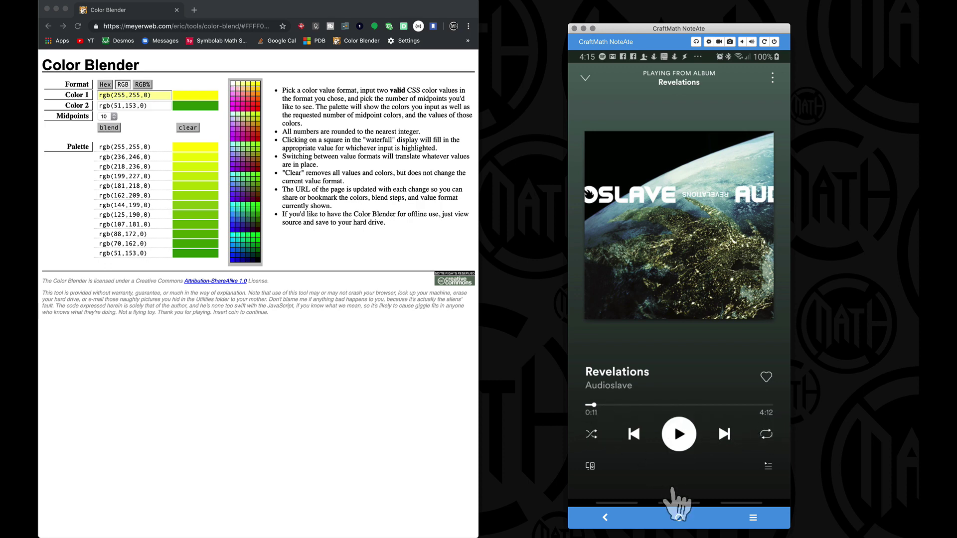
{"action": "left_click", "coordinate": [678, 518]}
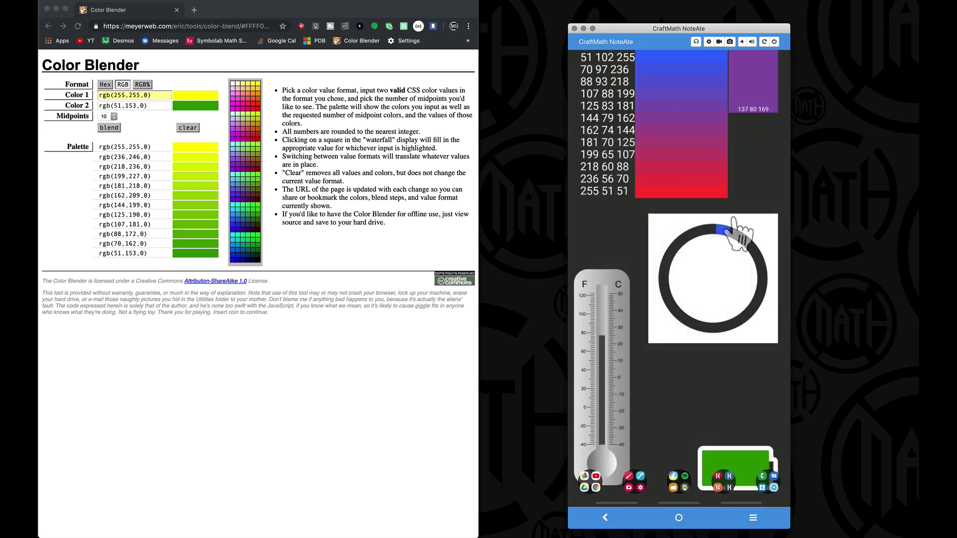
{"action": "left_click_drag", "start_coordinate": [721, 230], "coordinate": [723, 231]}
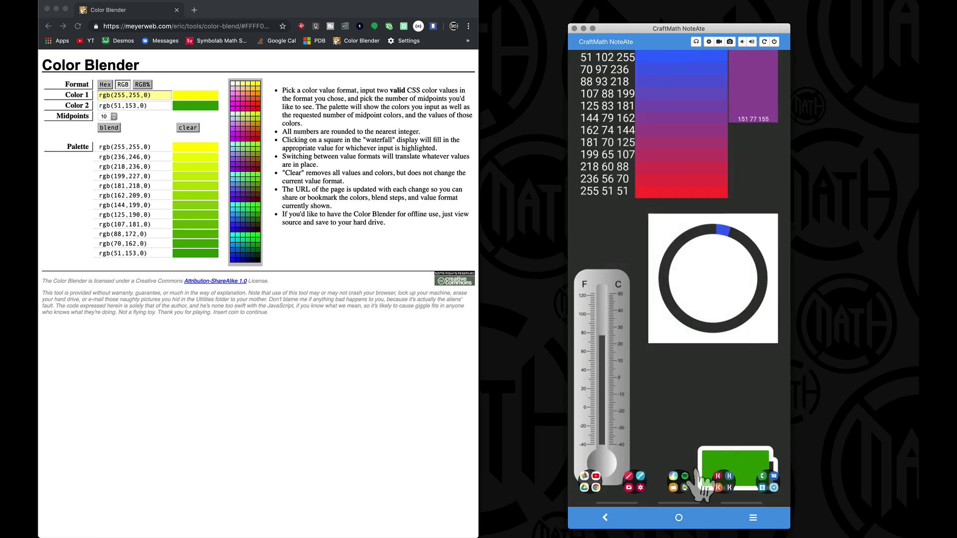
Scrub the track to about 2:05, then to 4:05 near its end, checking the ring each time
{"action": "left_click", "coordinate": [685, 477]}
{"action": "left_click_drag", "start_coordinate": [656, 405], "coordinate": [687, 404]}
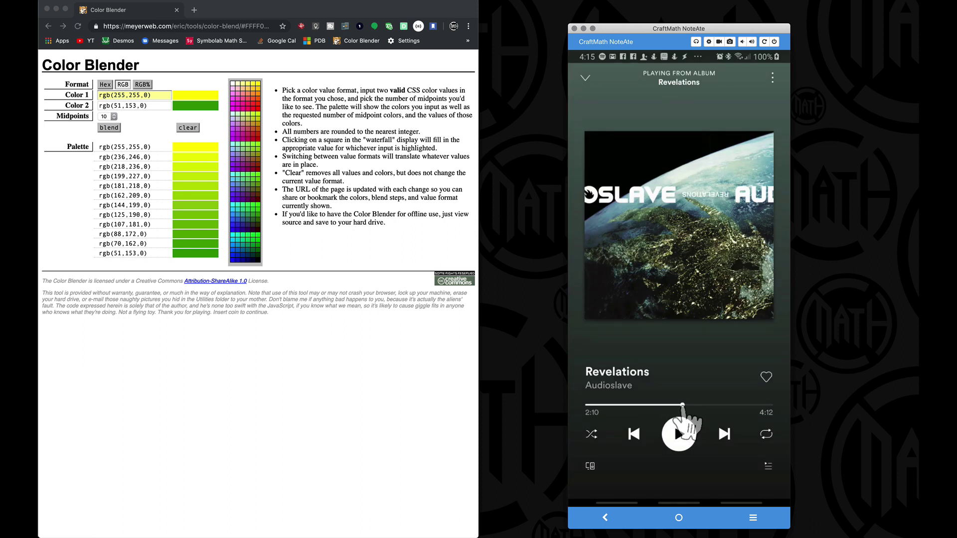
{"action": "left_click_drag", "start_coordinate": [682, 405], "coordinate": [678, 405]}
{"action": "left_click", "coordinate": [678, 517]}
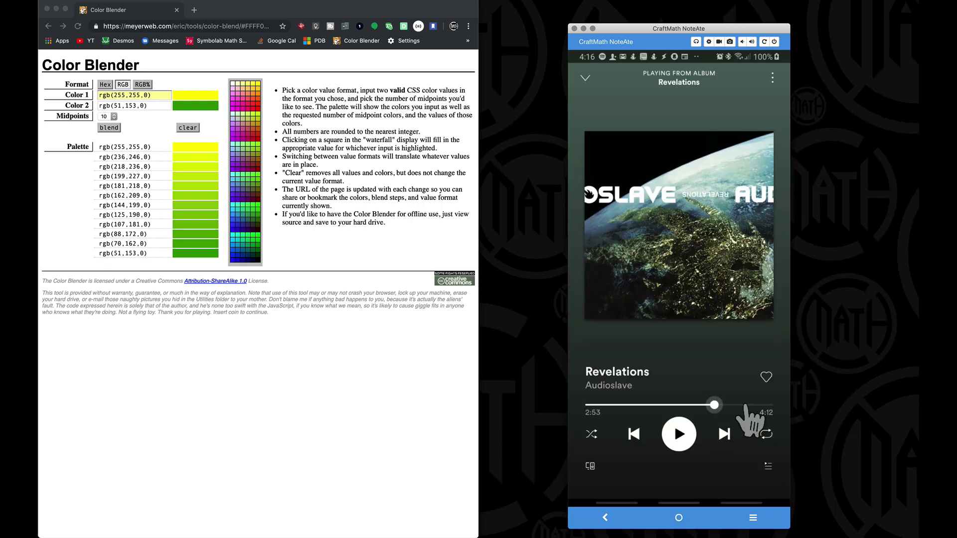
{"action": "left_click_drag", "start_coordinate": [750, 405], "coordinate": [767, 406]}
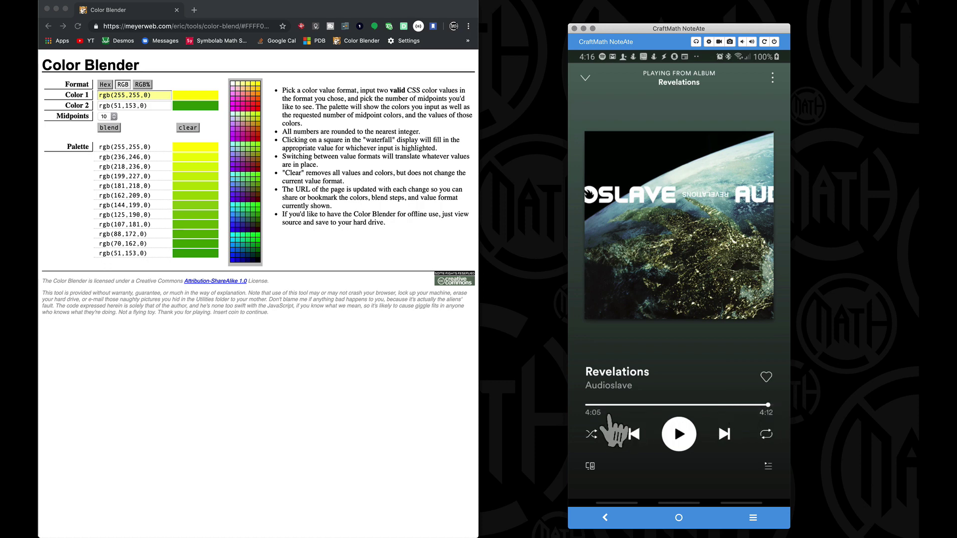
{"action": "left_click", "coordinate": [678, 518]}
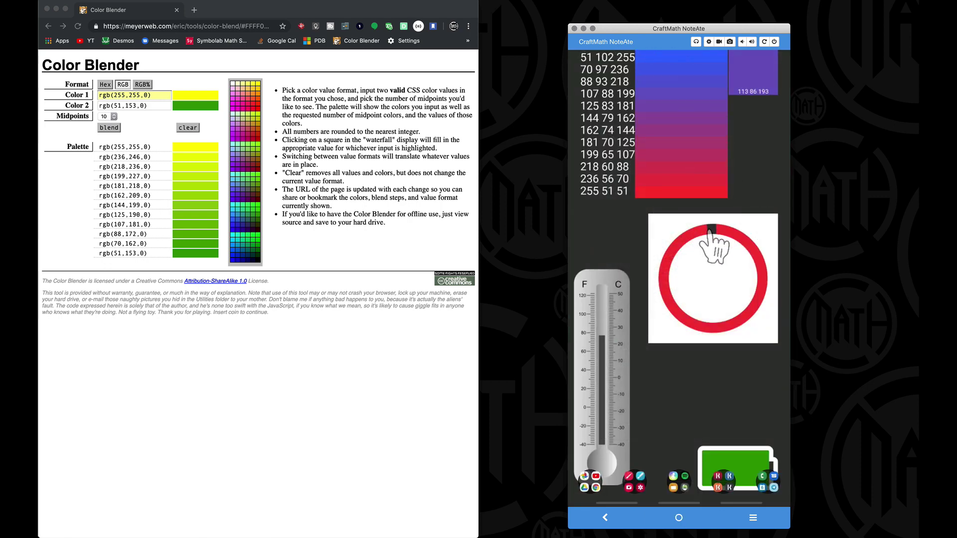